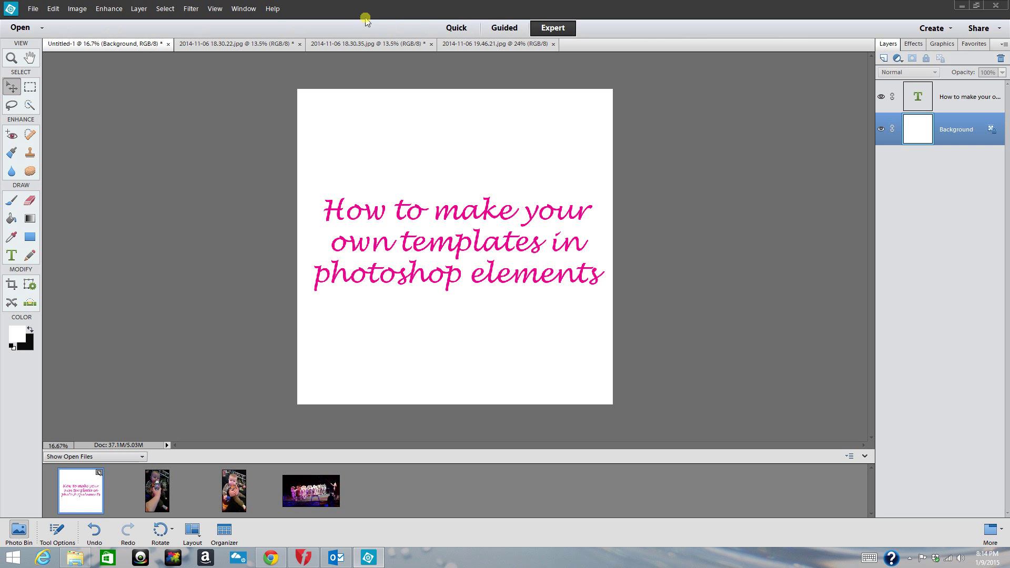
Step: Create a new document 8.5 by 11 inches at 300 pixels/inch, in RGB Color with transparent background contents
{"action": "left_click", "coordinate": [32, 11]}
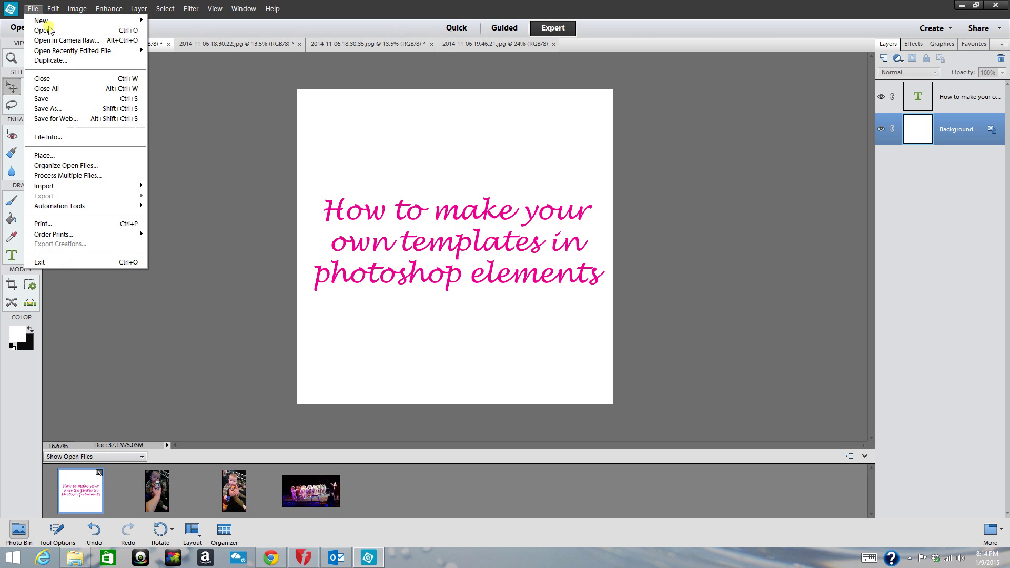
{"action": "mouse_move", "coordinate": [51, 22]}
{"action": "left_click", "coordinate": [173, 21]}
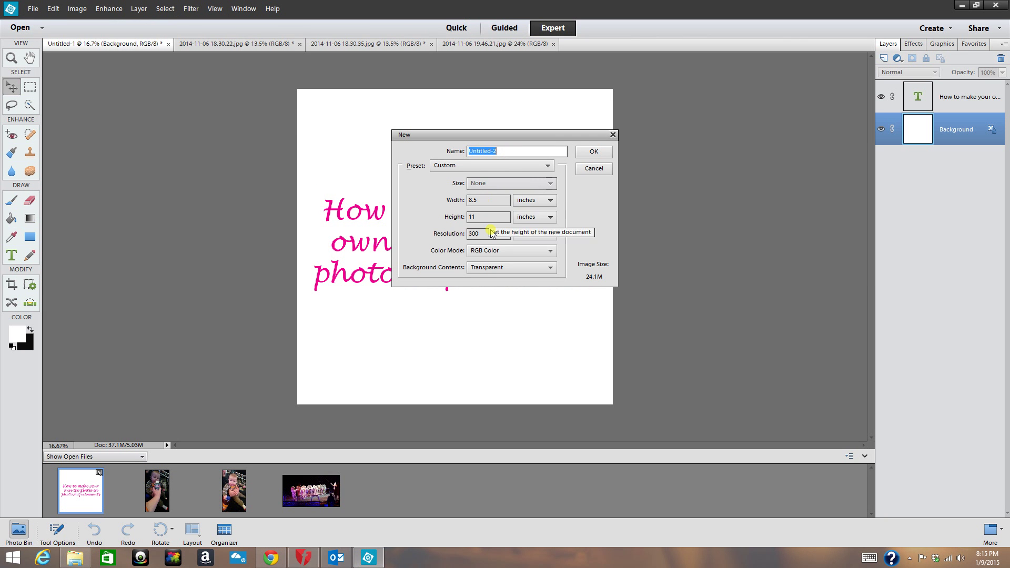
{"action": "left_click", "coordinate": [547, 201]}
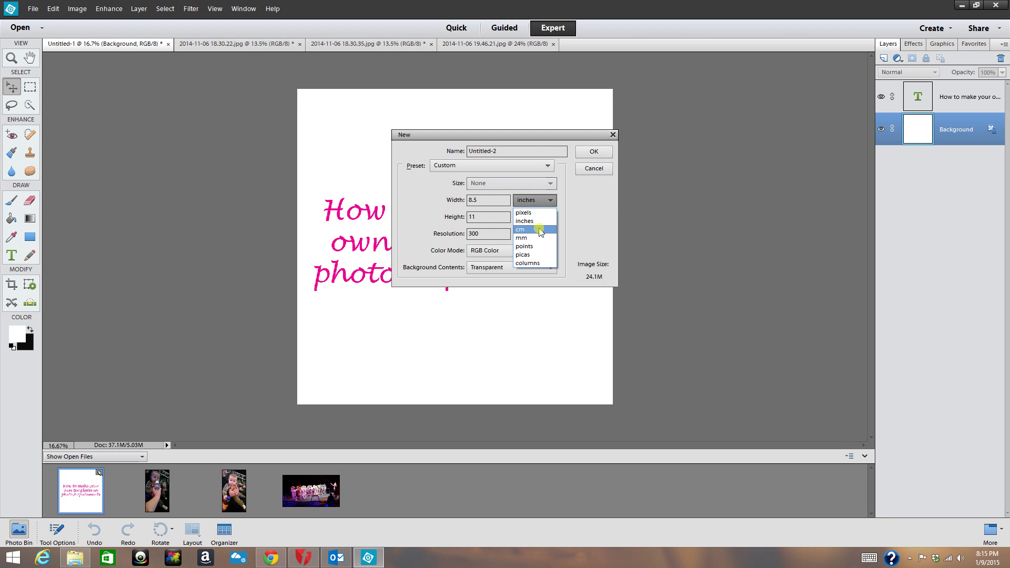
{"action": "left_click", "coordinate": [538, 202]}
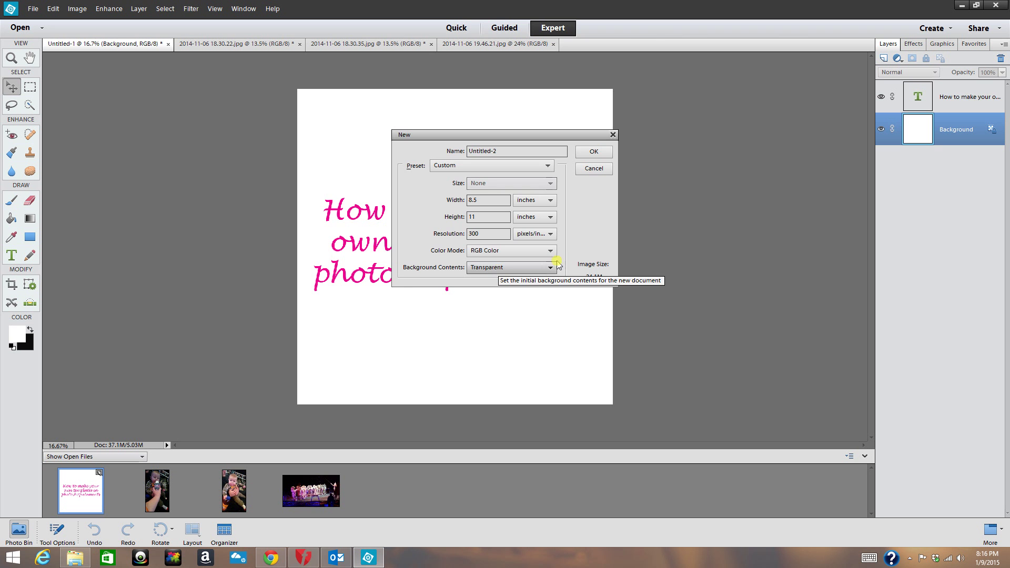
{"action": "left_click", "coordinate": [594, 153]}
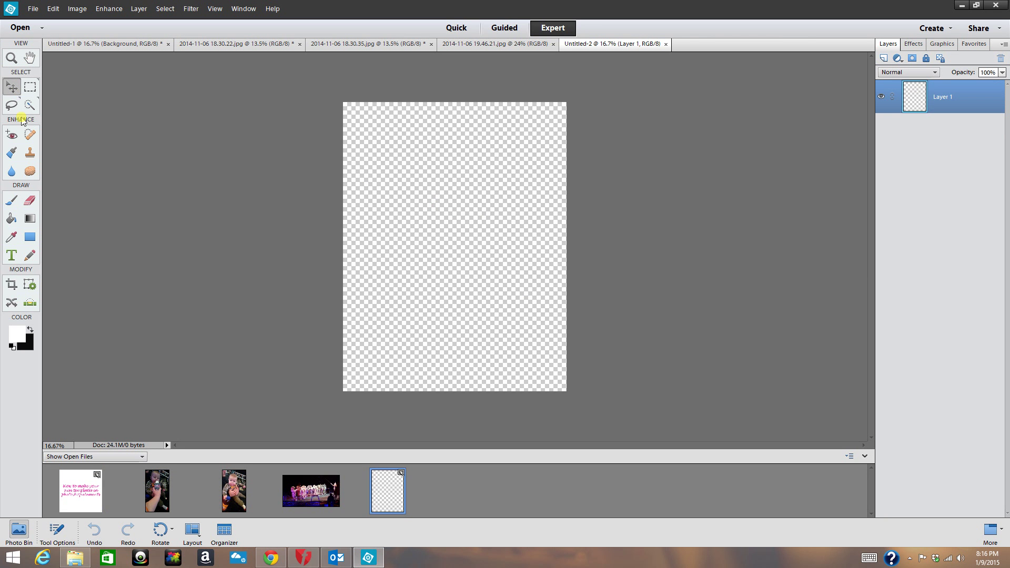
Step: Set the Rectangle tool to a fixed size of 8.375 in wide by 4.75 in high
{"action": "left_click", "coordinate": [30, 238]}
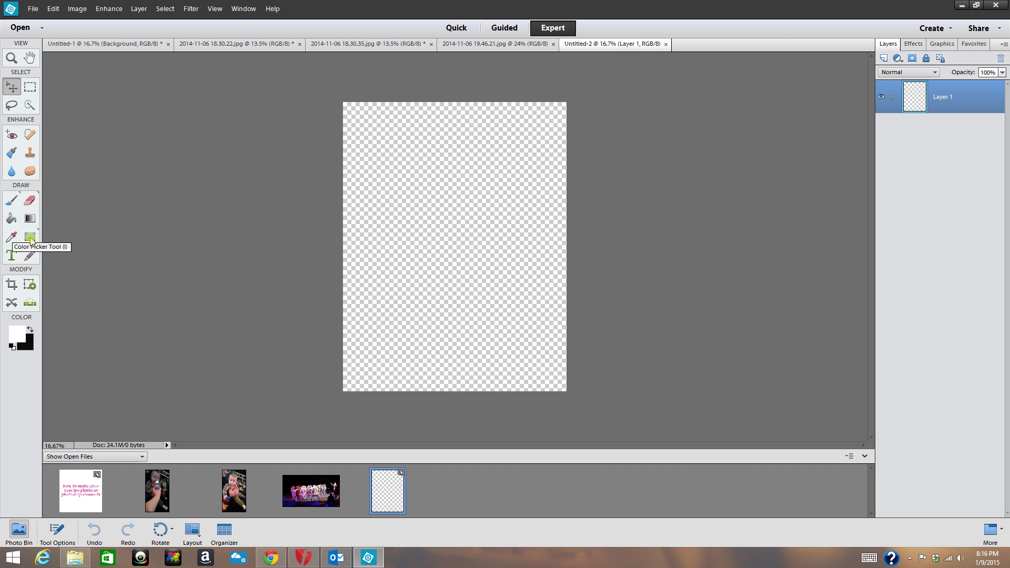
{"action": "left_click", "coordinate": [31, 239]}
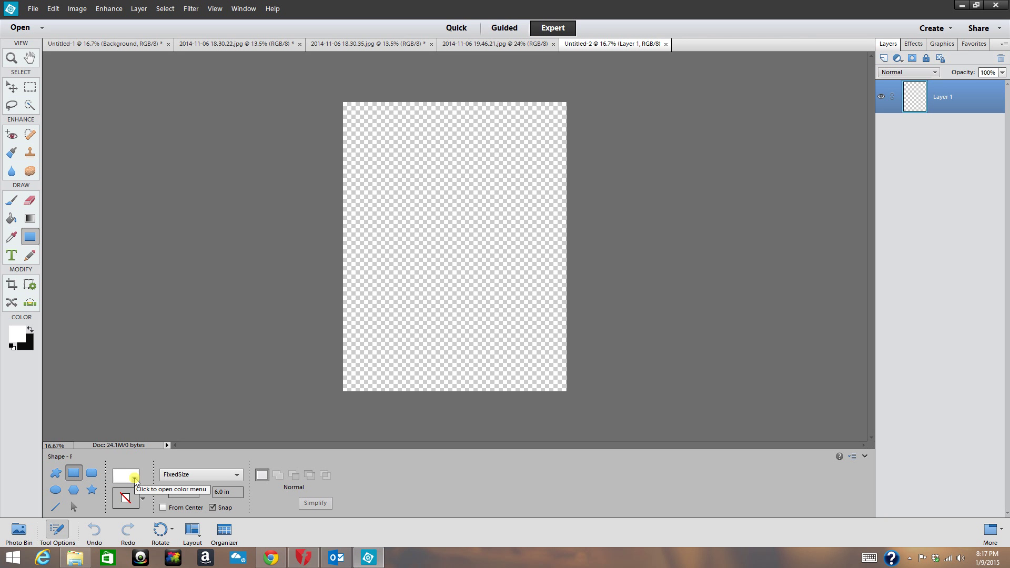
{"action": "left_click", "coordinate": [199, 475]}
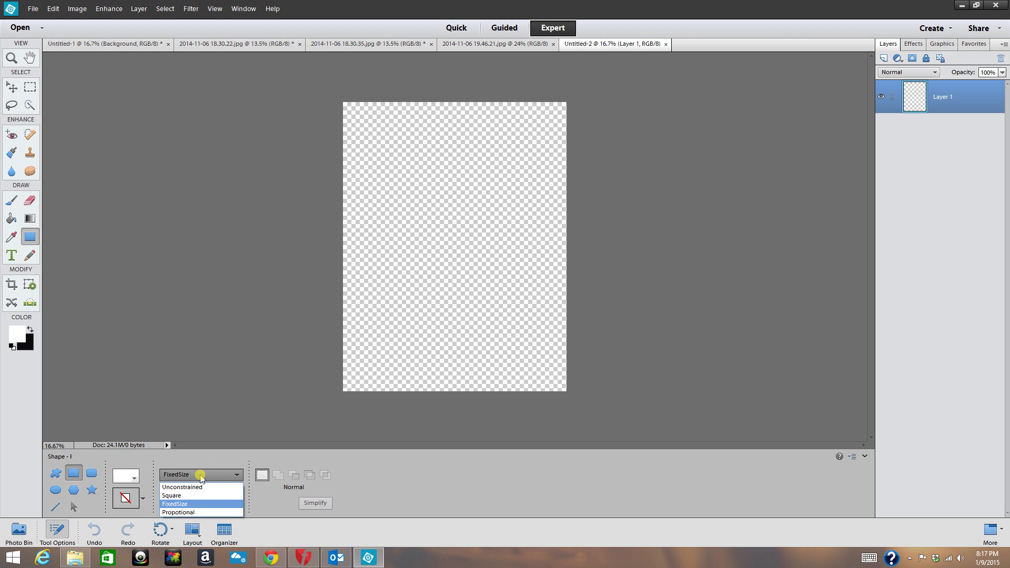
{"action": "left_click", "coordinate": [200, 504]}
{"action": "left_click", "coordinate": [172, 494]}
{"action": "left_click", "coordinate": [172, 492]}
{"action": "double_click", "coordinate": [171, 492]}
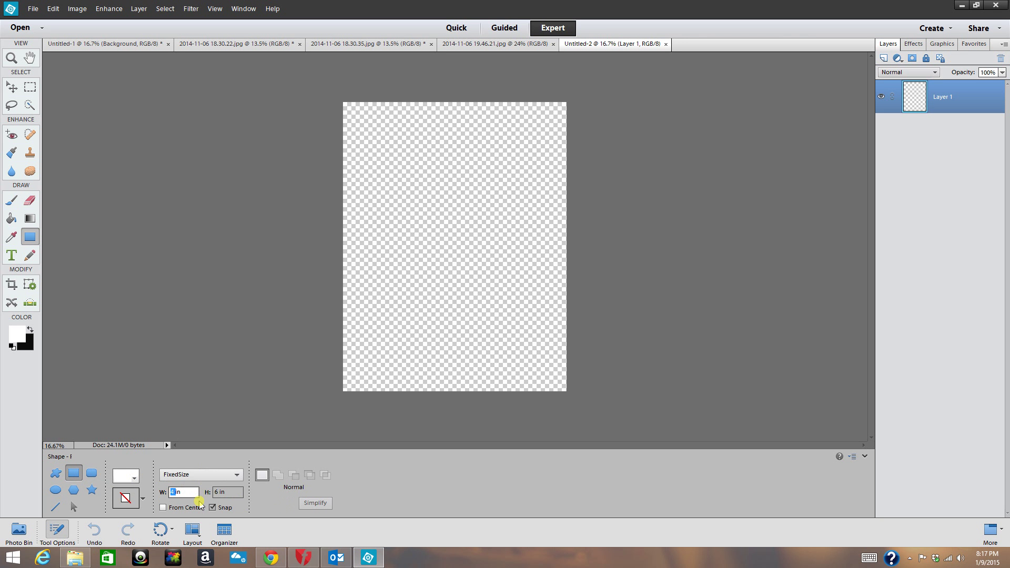
{"action": "type", "text": "375"}
{"action": "left_click", "coordinate": [216, 493]}
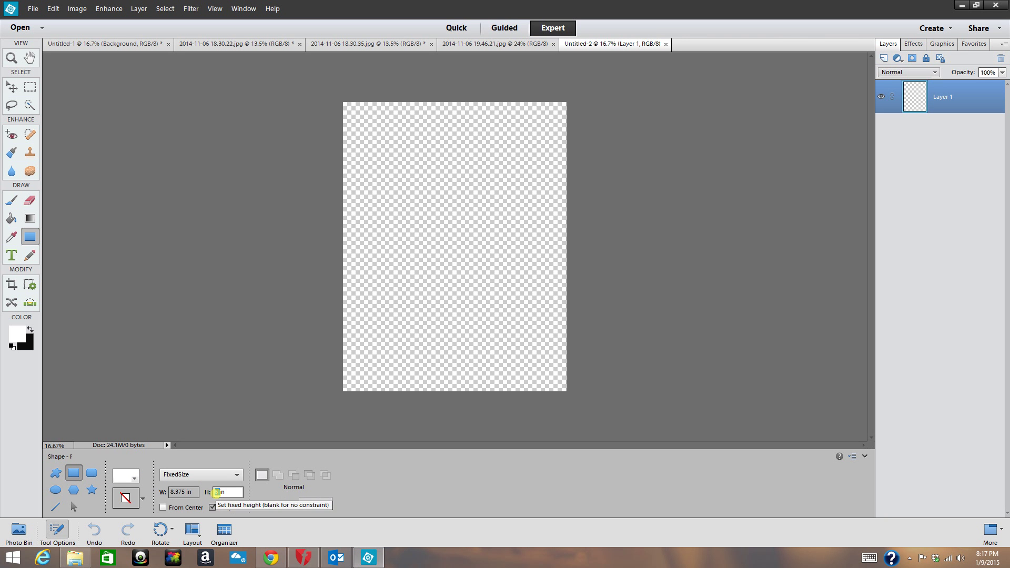
{"action": "type", "text": "2.75"}
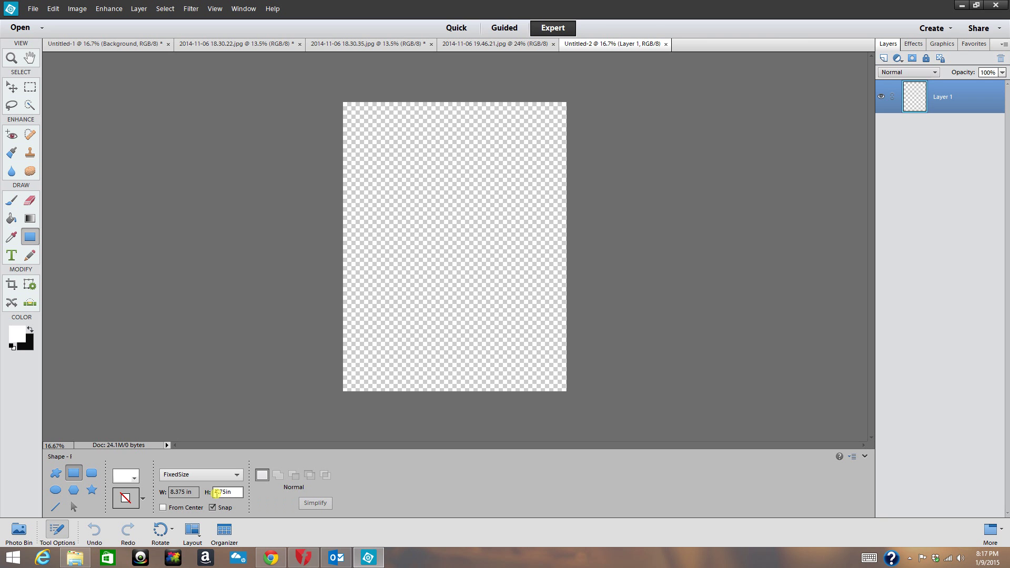
{"action": "key", "text": "Return"}
{"action": "left_click", "coordinate": [479, 494]}
Step: Place the wide rectangle on the page and move it up to the top edge, centred between the side edges
{"action": "left_click", "coordinate": [347, 107]}
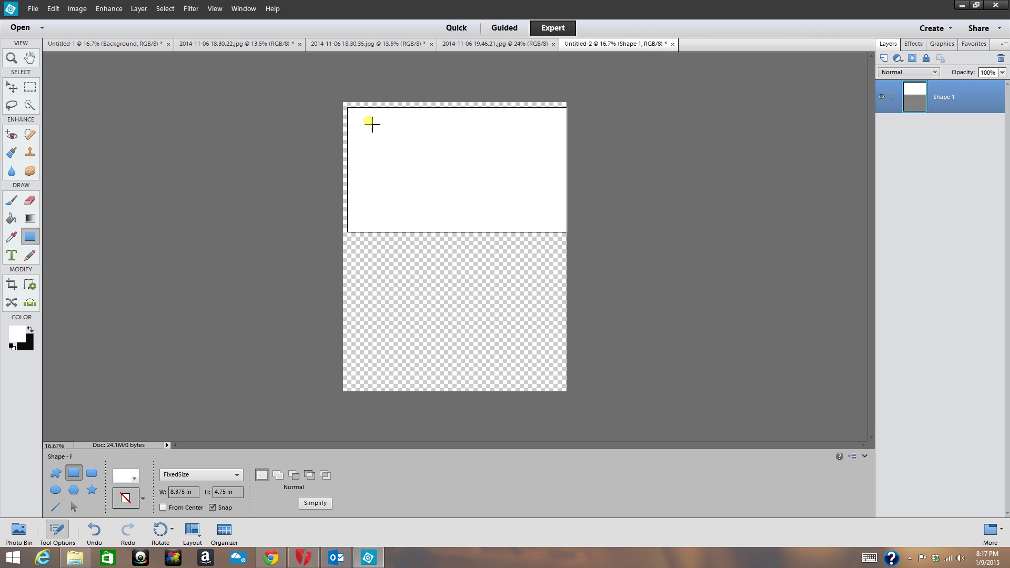
{"action": "left_click", "coordinate": [11, 88]}
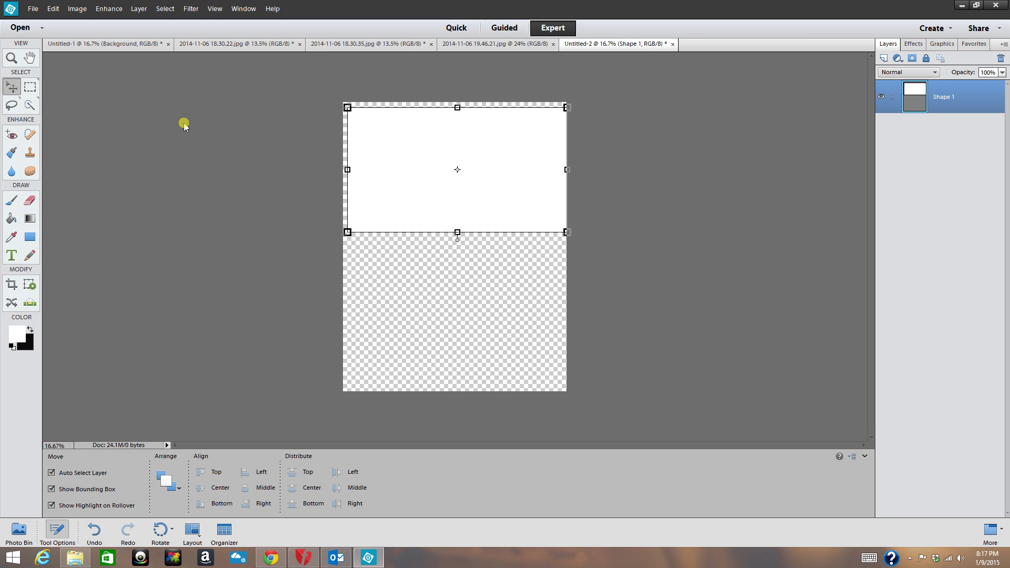
{"action": "left_click_drag", "start_coordinate": [473, 175], "coordinate": [469, 170]}
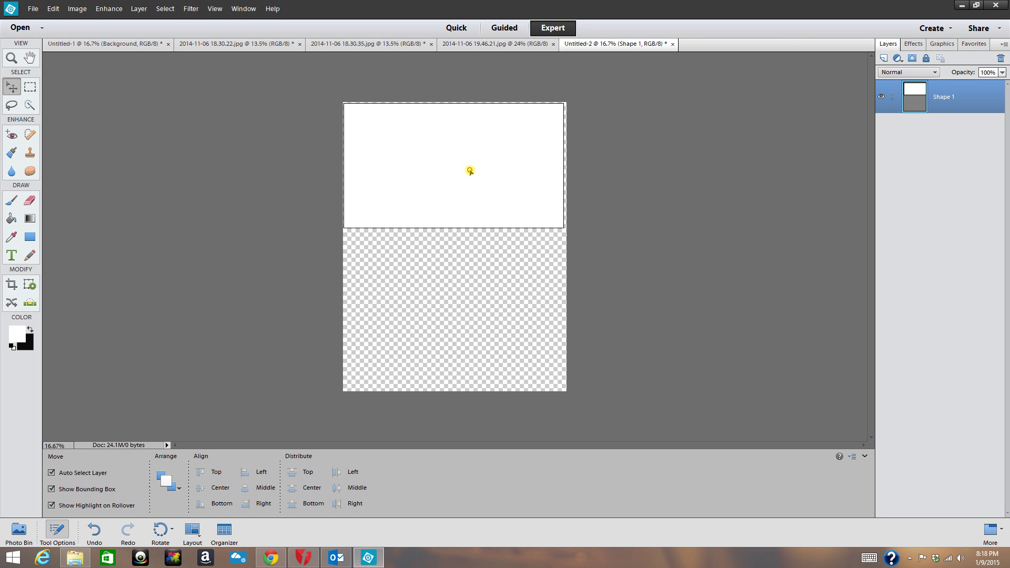
{"action": "left_click_drag", "start_coordinate": [470, 170], "coordinate": [470, 171]}
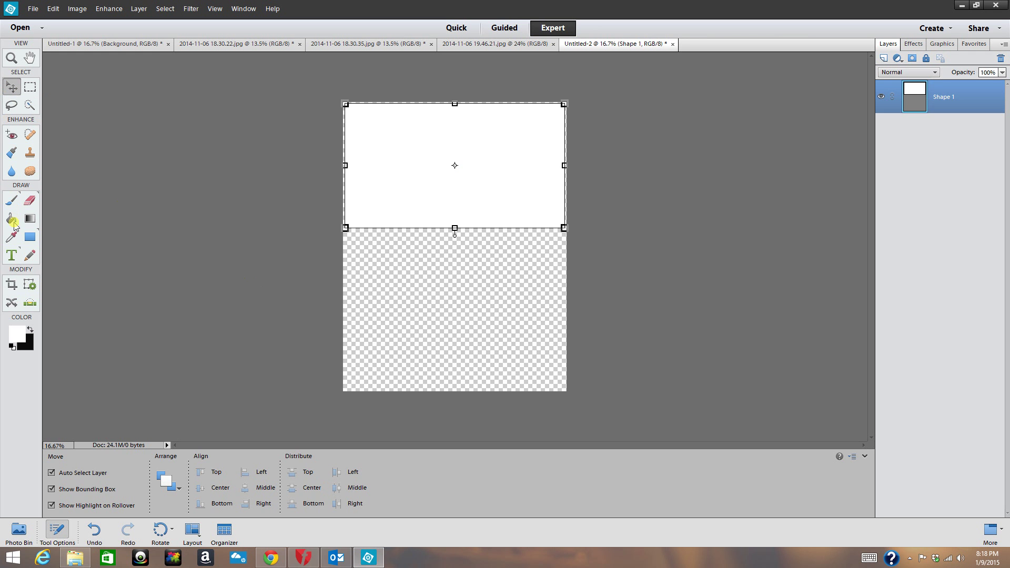
Step: Change the fixed rectangle size to 4.0 by 6.0 in and place two such rectangles below the wide one
{"action": "left_click", "coordinate": [30, 238]}
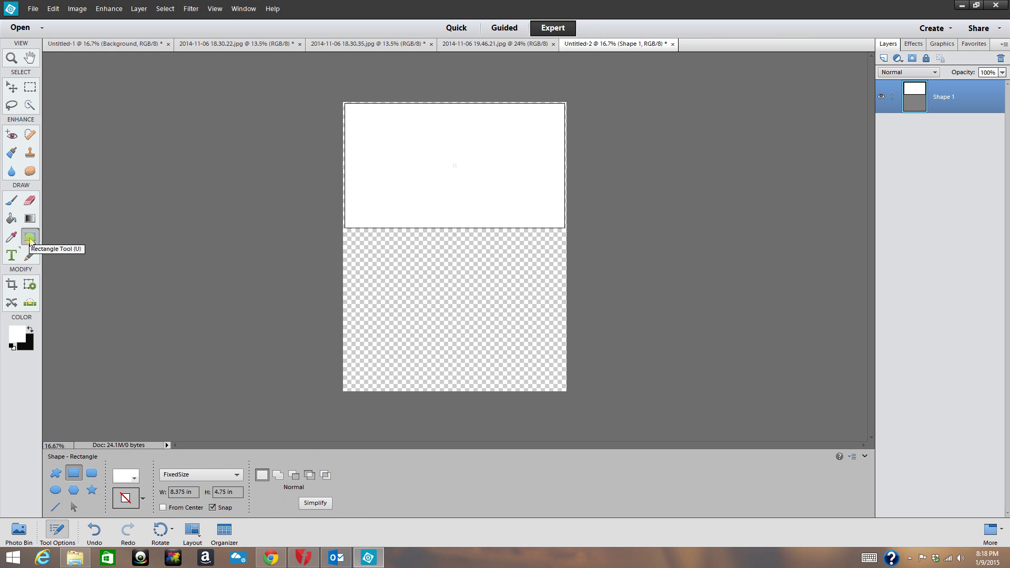
{"action": "left_click", "coordinate": [73, 479]}
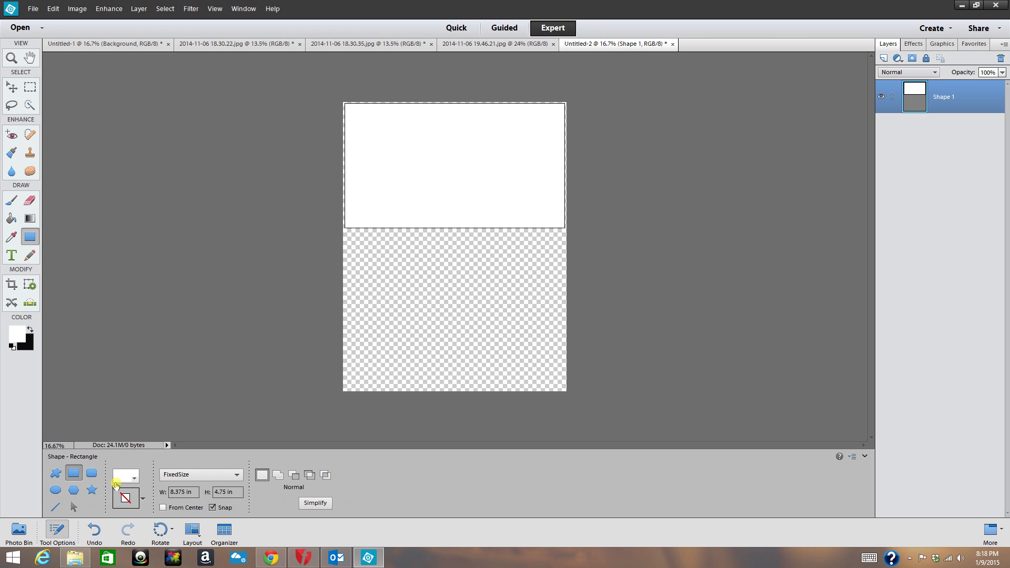
{"action": "double_click", "coordinate": [177, 492]}
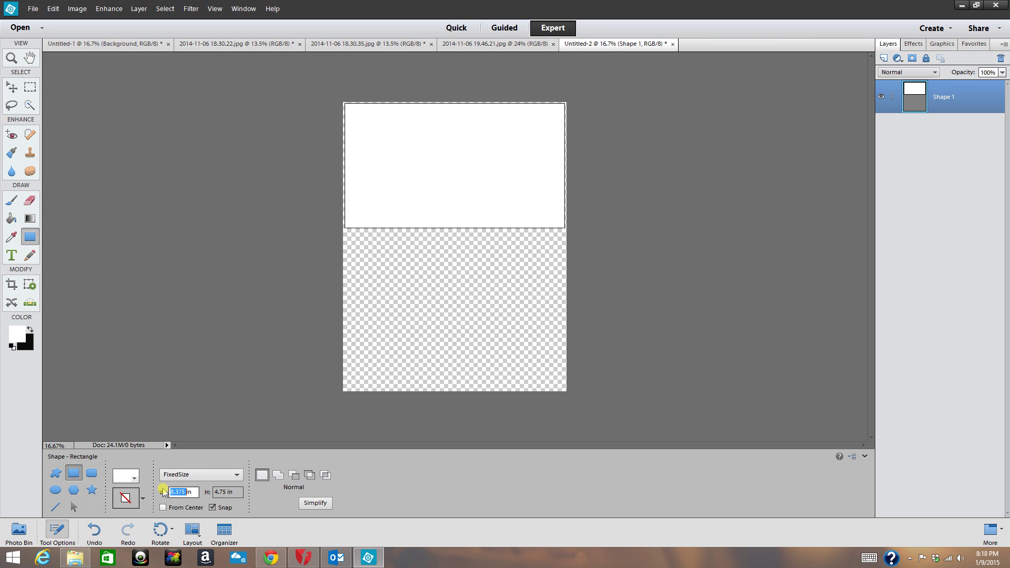
{"action": "type", "text": "4.0in"}
{"action": "double_click", "coordinate": [219, 492]}
{"action": "type", "text": "6.0in"}
{"action": "left_click", "coordinate": [405, 503]}
{"action": "left_click", "coordinate": [348, 239]}
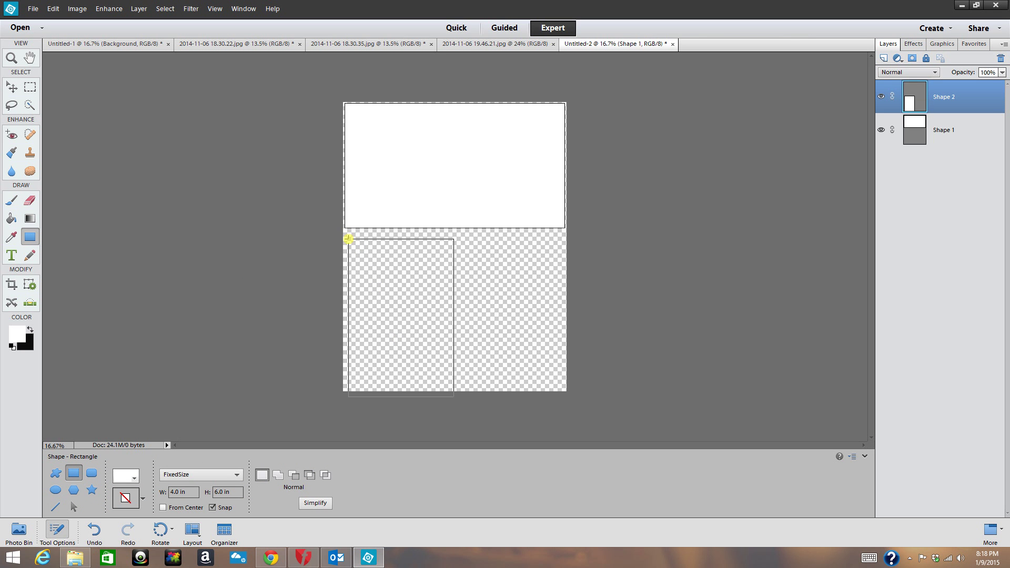
{"action": "left_click", "coordinate": [492, 248]}
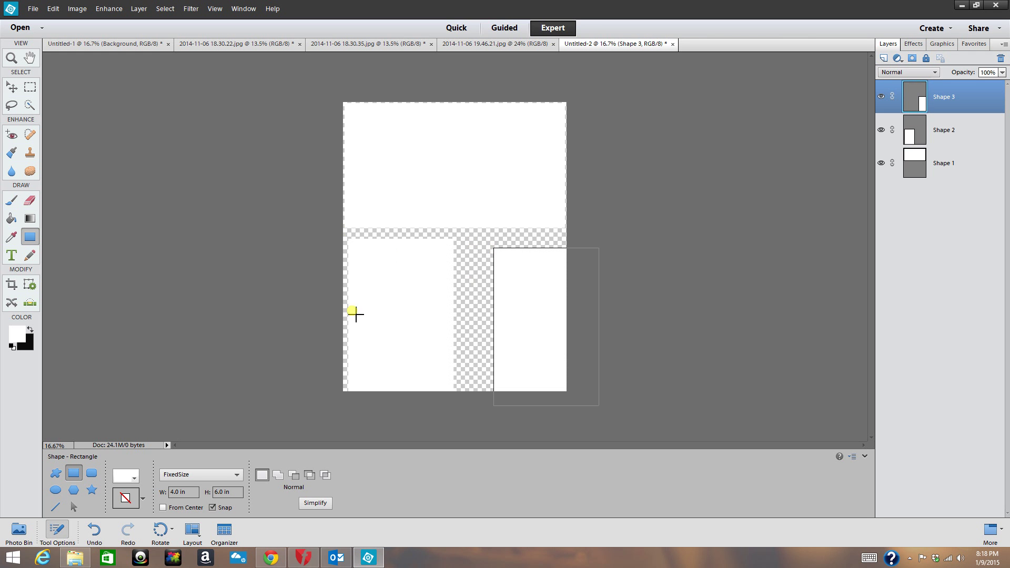
Step: Move the two 4 by 6 in rectangles beneath the wide rectangle so they sit side by side within the page
{"action": "left_click", "coordinate": [11, 87]}
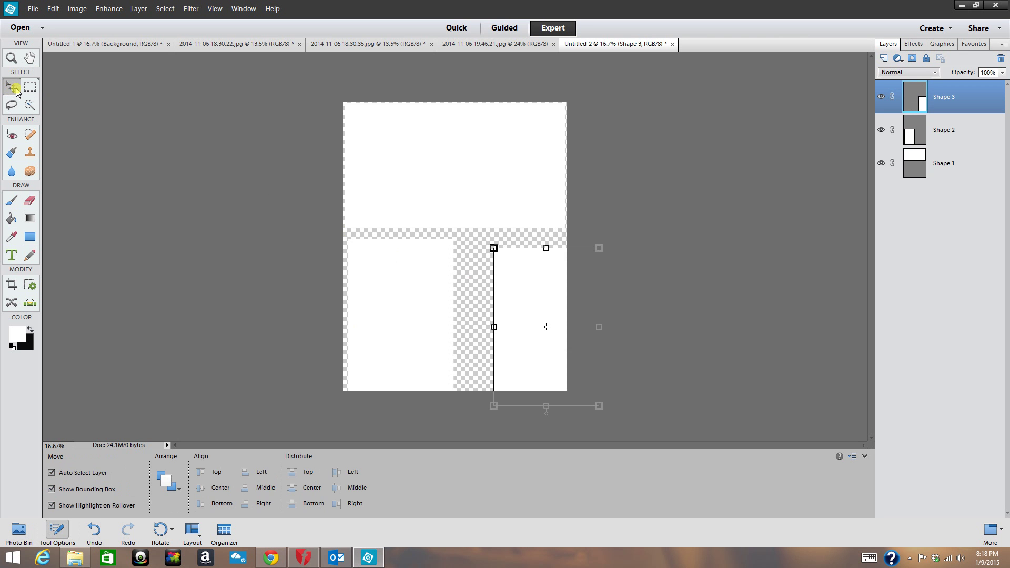
{"action": "left_click_drag", "start_coordinate": [388, 281], "coordinate": [388, 271]}
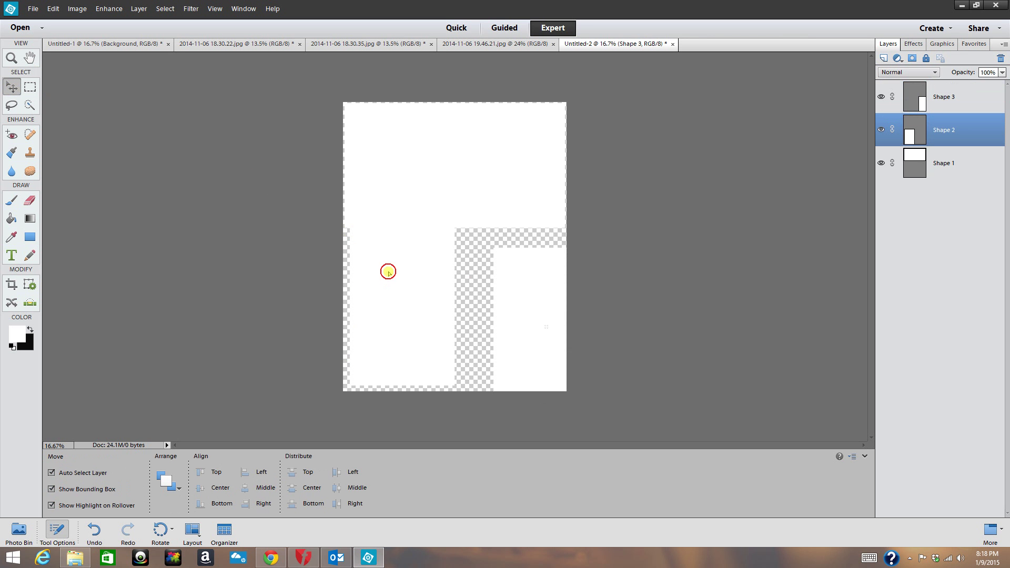
{"action": "key", "text": "ctrl+z"}
{"action": "left_click_drag", "start_coordinate": [511, 281], "coordinate": [499, 268]}
{"action": "key", "text": "shift+Down"}
{"action": "key", "text": "shift+Down"}
{"action": "key", "text": "shift+Down"}
{"action": "key", "text": "shift+Down"}
{"action": "key", "text": "shift+Down"}
{"action": "key", "text": "shift+Right"}
{"action": "key", "text": "shift+Right"}
{"action": "key", "text": "shift+Right"}
{"action": "key", "text": "shift+Right"}
{"action": "key", "text": "shift+Right"}
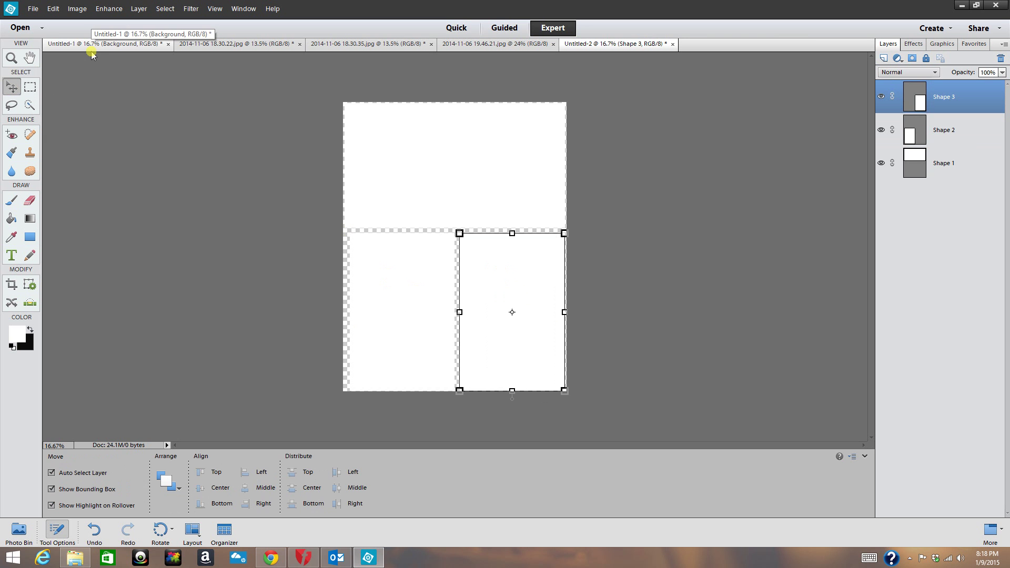
Step: Fine-tune both lower rectangles up and to the left, leaving narrow gaps between them and the wide rectangle, and deselect
{"action": "left_click", "coordinate": [12, 59]}
{"action": "left_click", "coordinate": [59, 478]}
{"action": "left_click", "coordinate": [414, 232]}
{"action": "left_click", "coordinate": [414, 232]}
{"action": "left_click", "coordinate": [11, 88]}
{"action": "scroll", "coordinate": [238, 235], "scroll_direction": "down", "scroll_amount": 2}
{"action": "scroll", "coordinate": [238, 235], "scroll_direction": "down", "scroll_amount": 4}
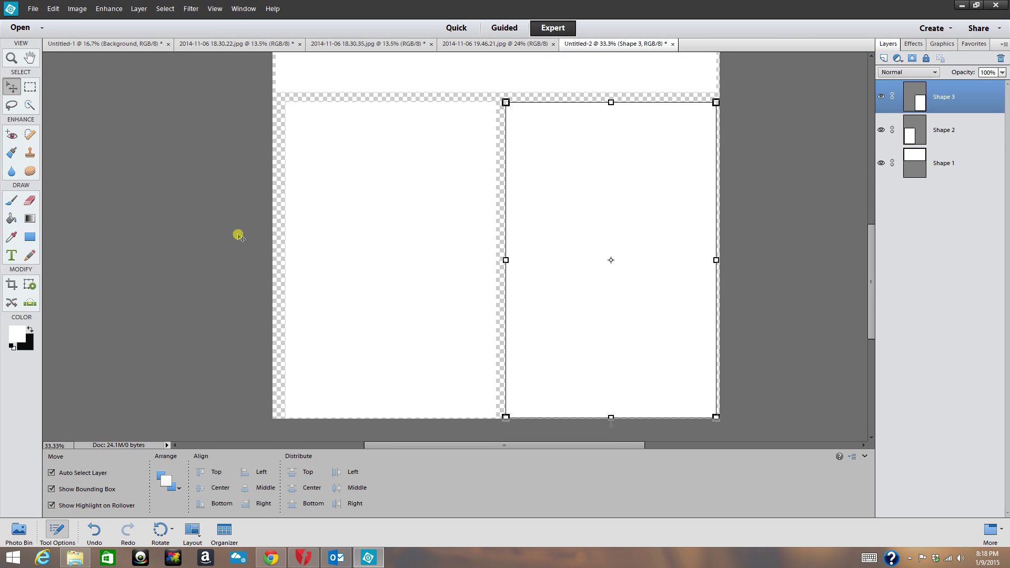
{"action": "left_click", "coordinate": [389, 222]}
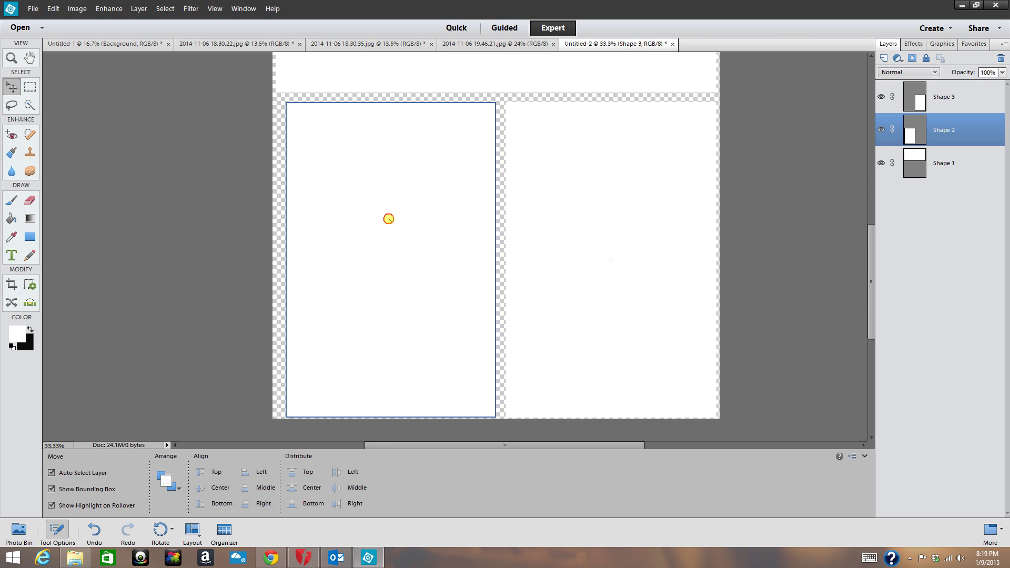
{"action": "left_click_drag", "start_coordinate": [385, 216], "coordinate": [383, 214]}
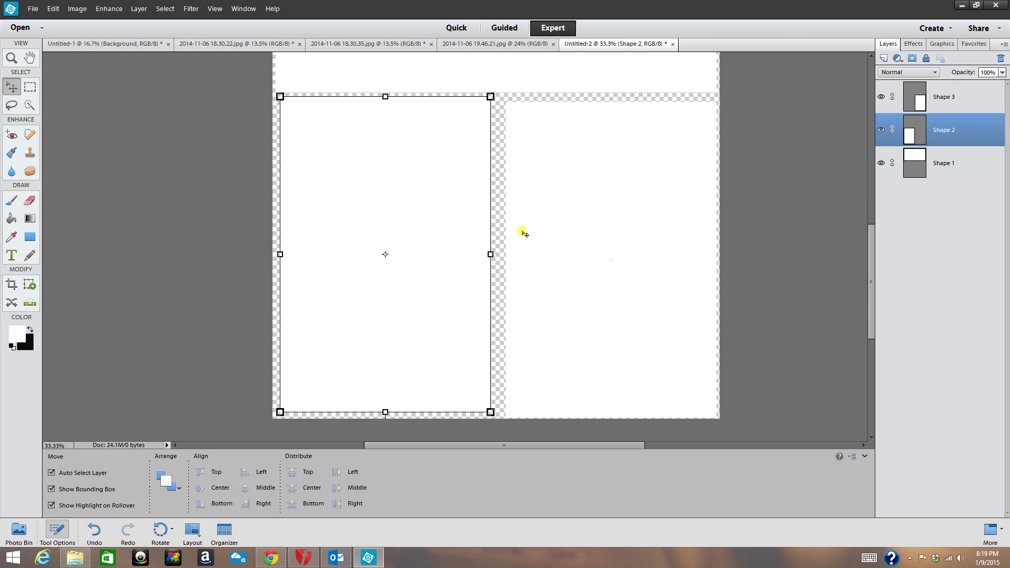
{"action": "left_click", "coordinate": [619, 241]}
{"action": "left_click_drag", "start_coordinate": [614, 240], "coordinate": [608, 237]}
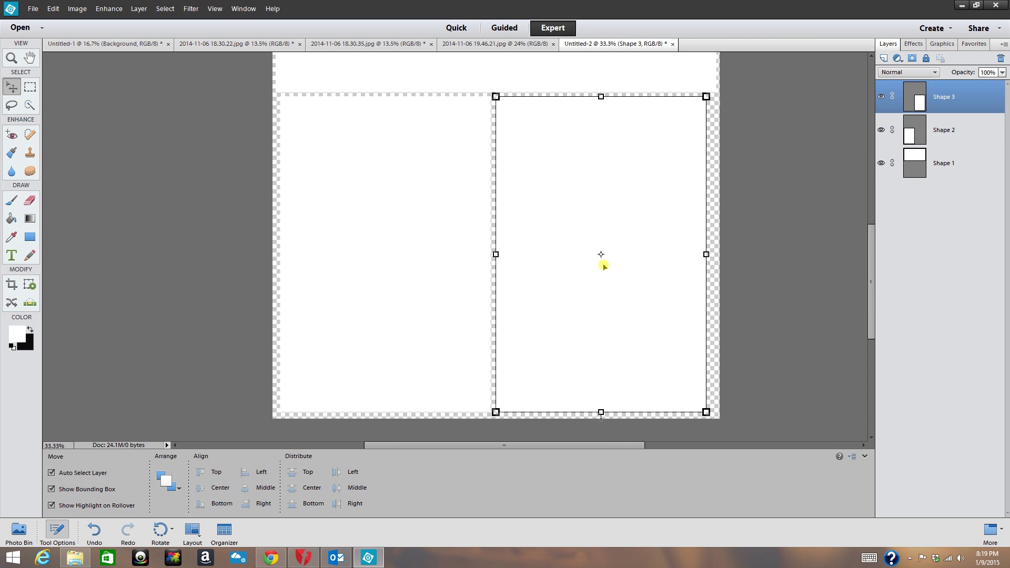
{"action": "left_click", "coordinate": [170, 295]}
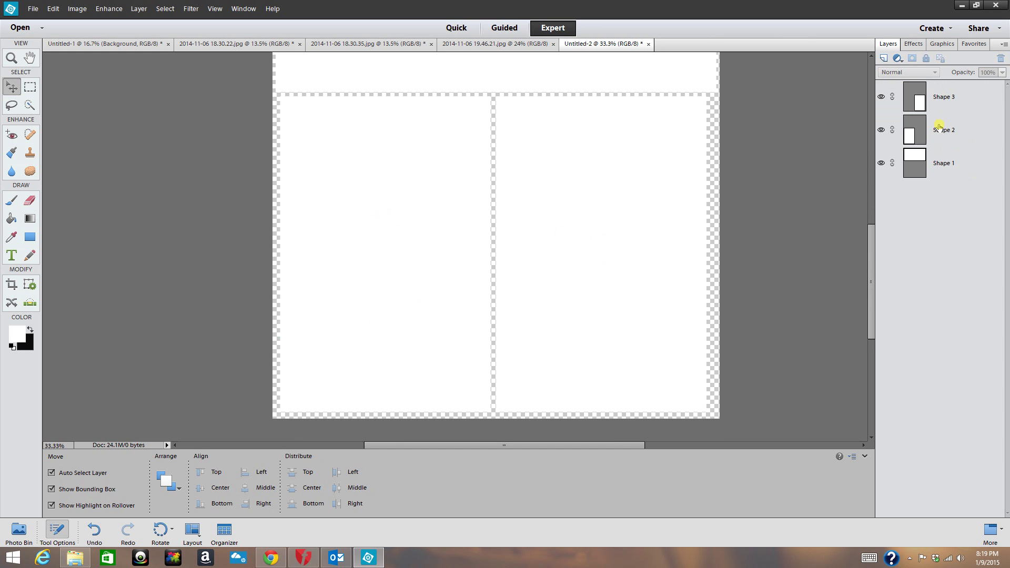
{"action": "left_click", "coordinate": [939, 98]}
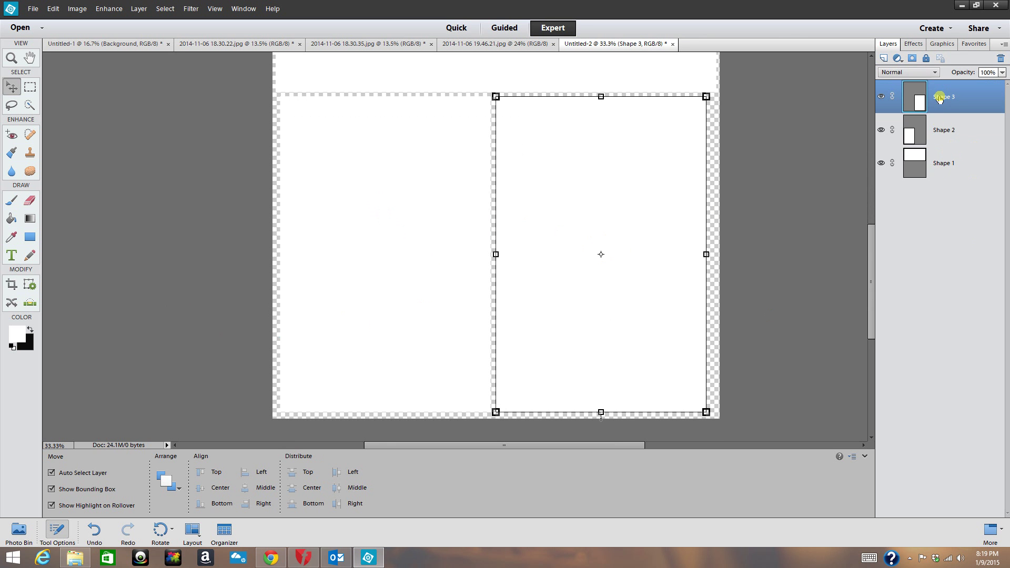
{"action": "right_click", "coordinate": [939, 98]}
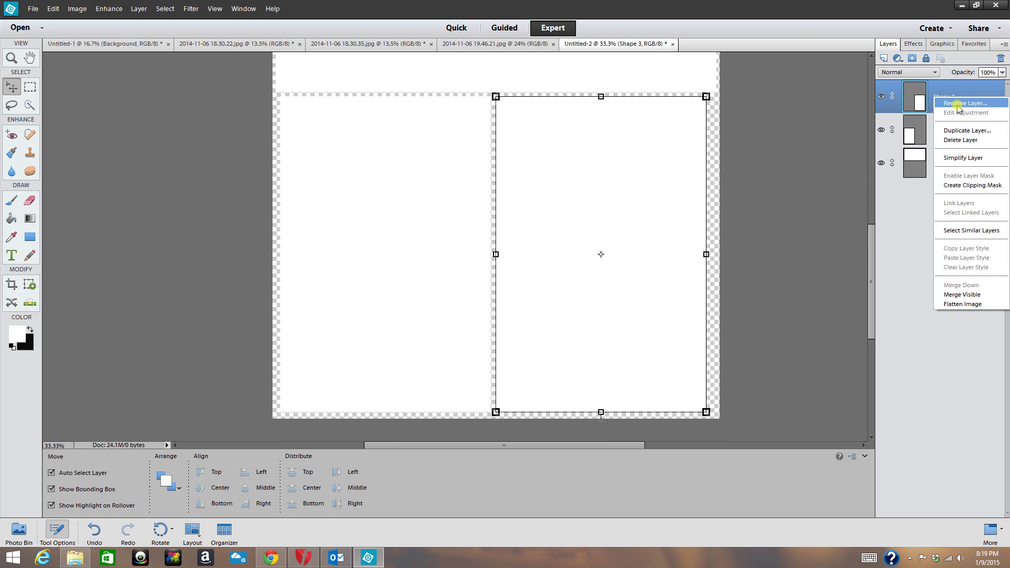
{"action": "left_click", "coordinate": [918, 213]}
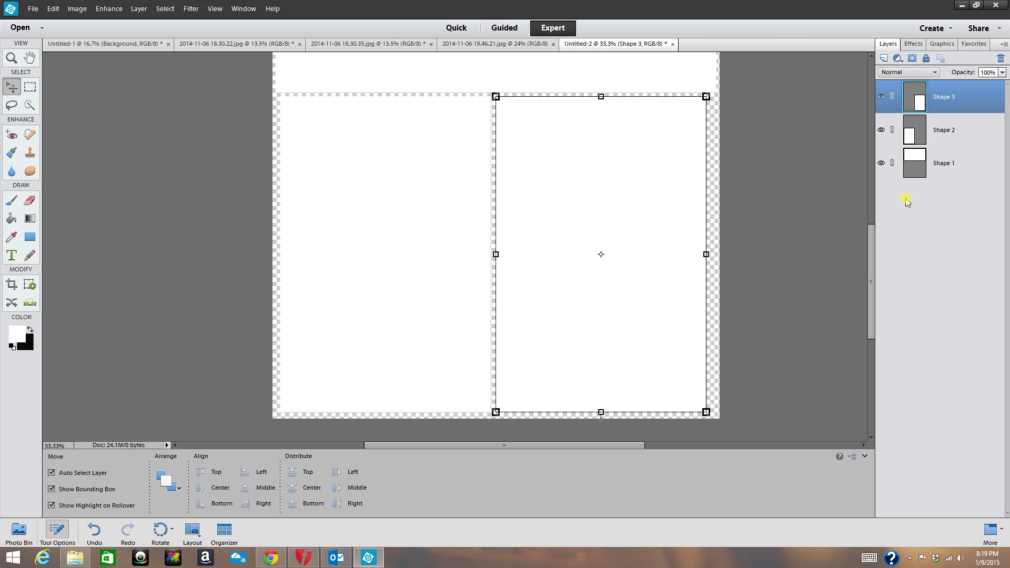
Step: Zoom back out to check the whole template page with its three rectangles
{"action": "scroll", "coordinate": [142, 247], "scroll_direction": "up", "scroll_amount": 2}
{"action": "scroll", "coordinate": [142, 247], "scroll_direction": "up", "scroll_amount": 1}
{"action": "left_click", "coordinate": [11, 58]}
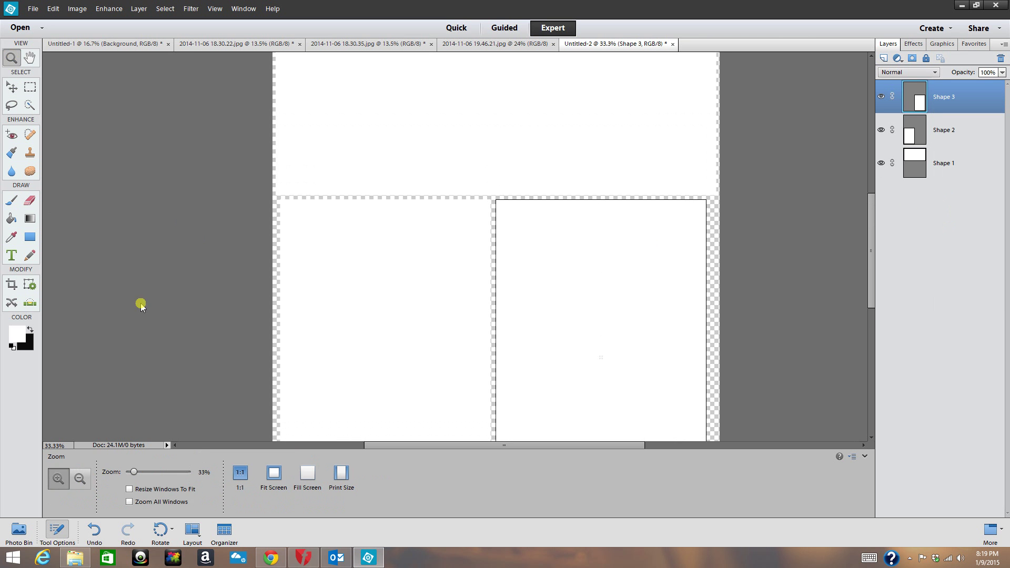
{"action": "left_click", "coordinate": [79, 478]}
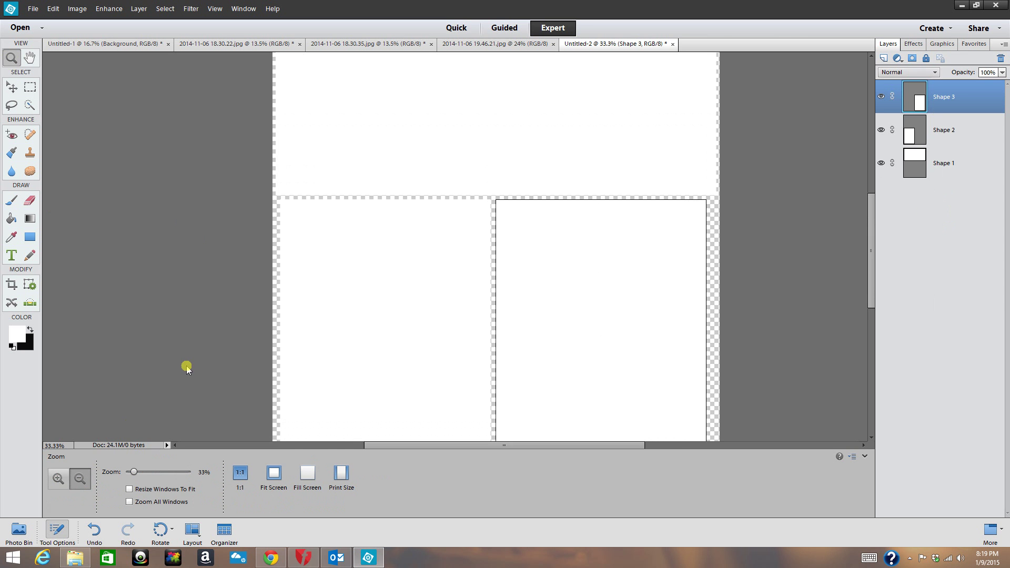
{"action": "left_click", "coordinate": [315, 338]}
{"action": "left_click", "coordinate": [318, 337]}
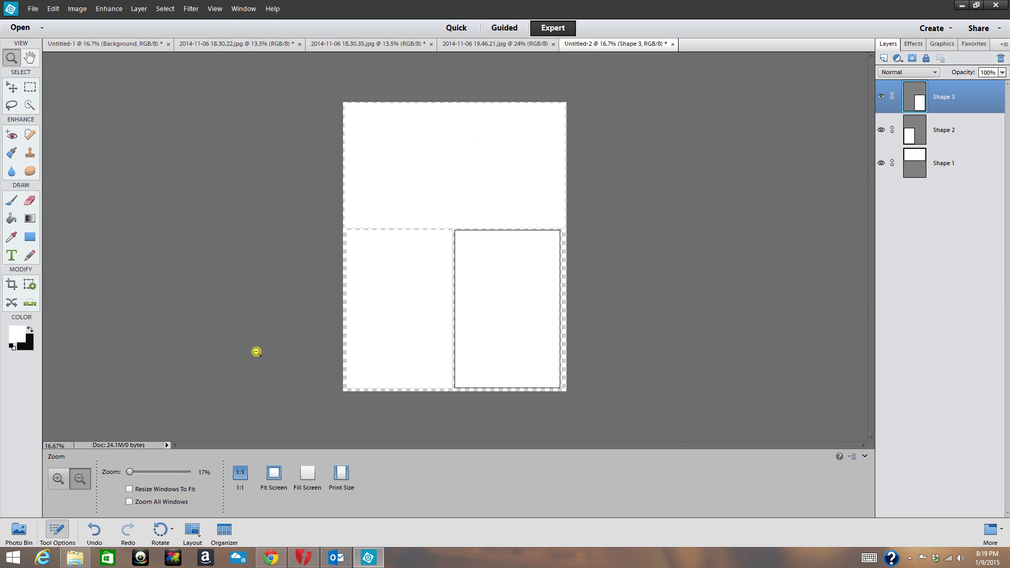
{"action": "left_click", "coordinate": [58, 479]}
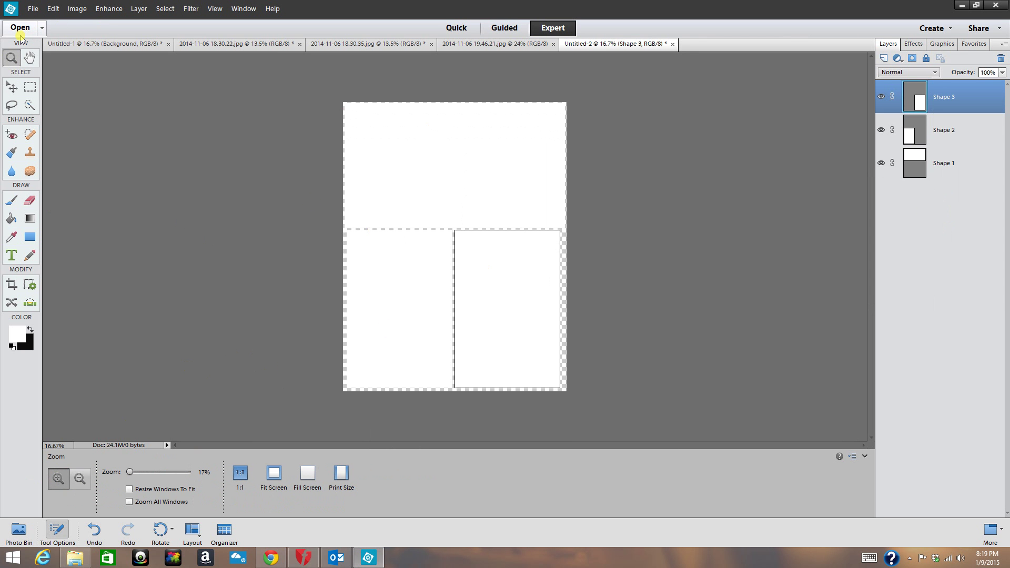
{"action": "left_click", "coordinate": [32, 9]}
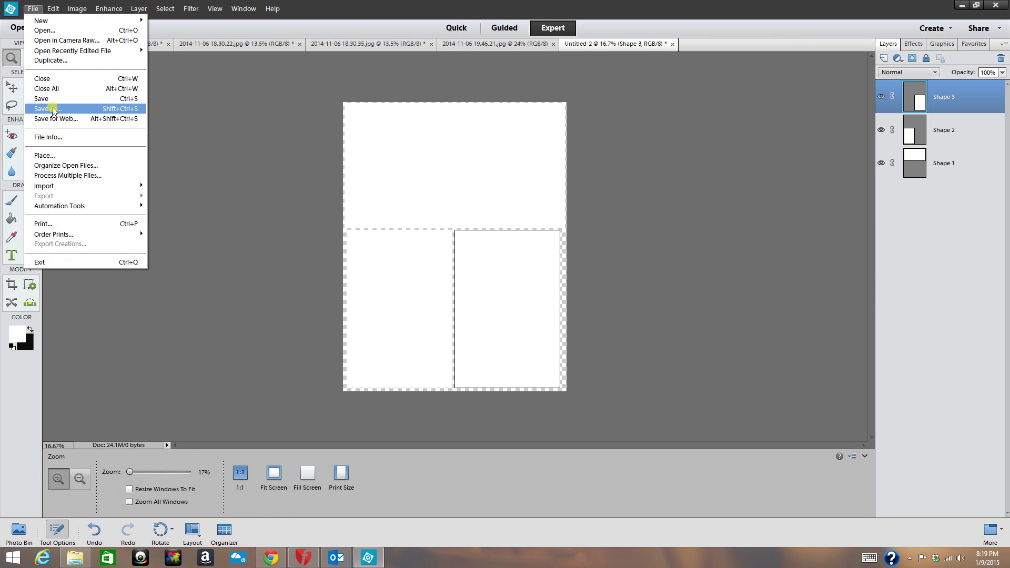
{"action": "left_click", "coordinate": [32, 8]}
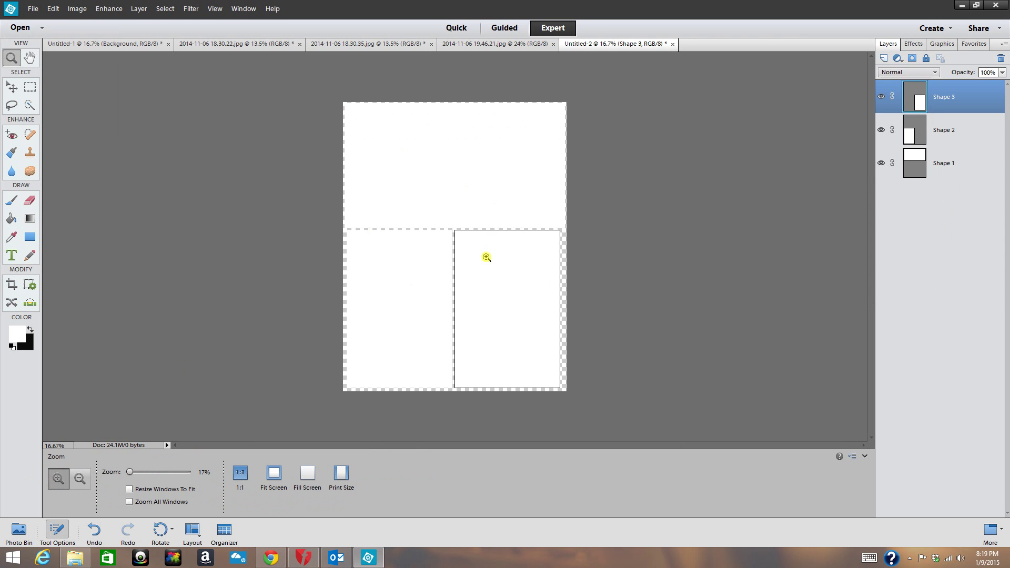
Step: Add the open photo 2014-11-06 19.46.21.jpg directly above the Shape 1 layer and move it up over the wide rectangle
{"action": "left_click", "coordinate": [17, 531]}
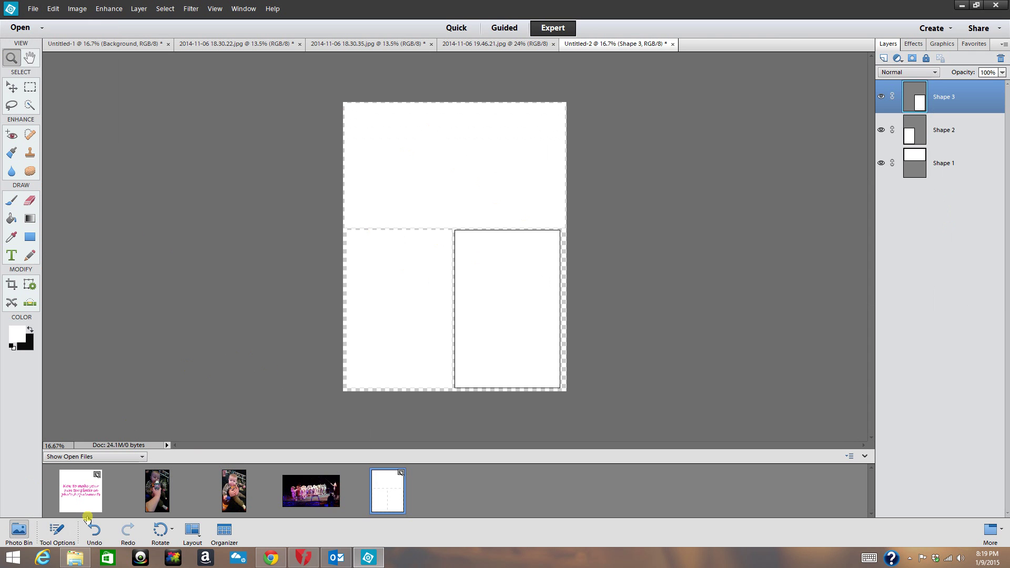
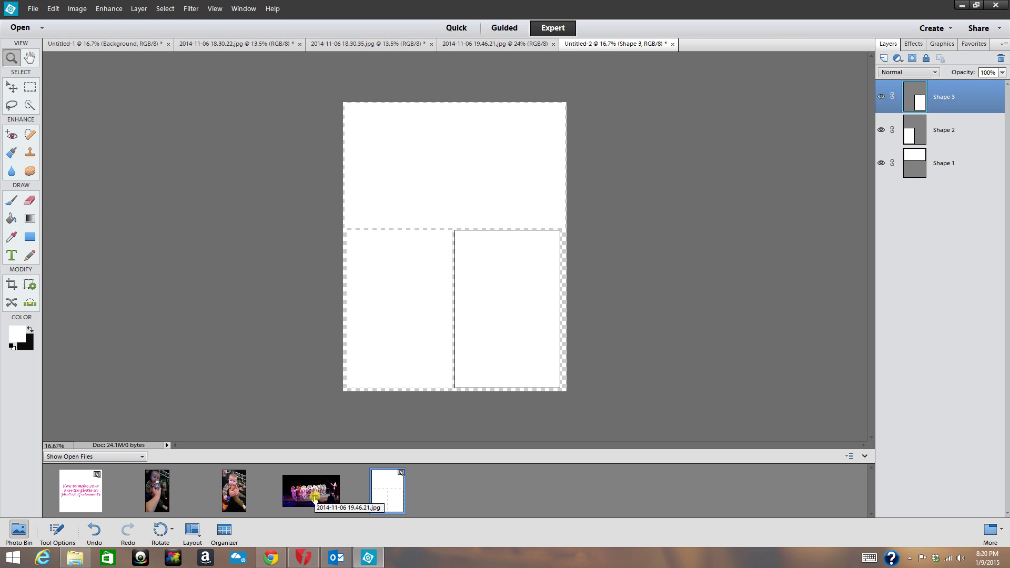
{"action": "left_click", "coordinate": [11, 86]}
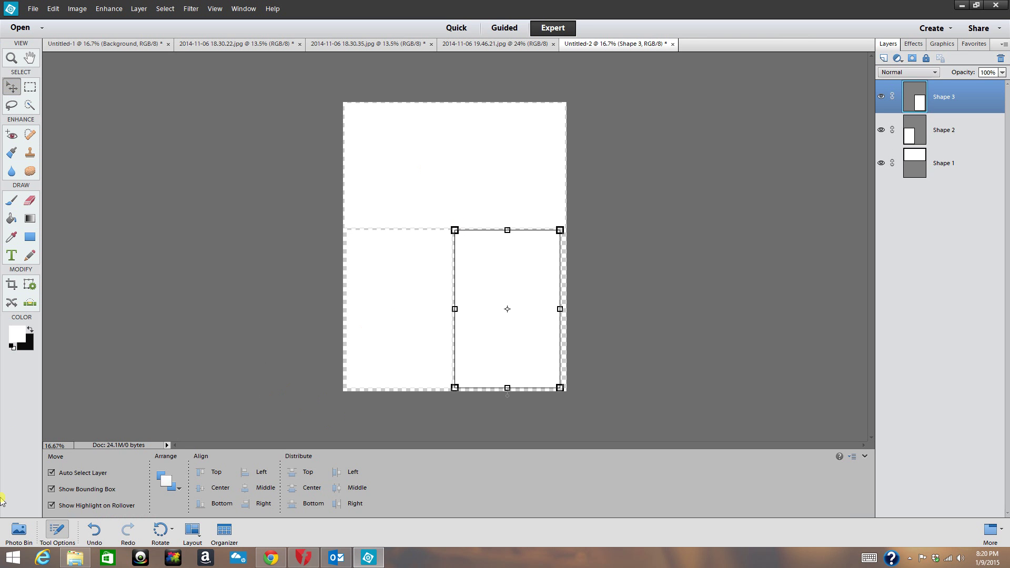
{"action": "left_click", "coordinate": [17, 529]}
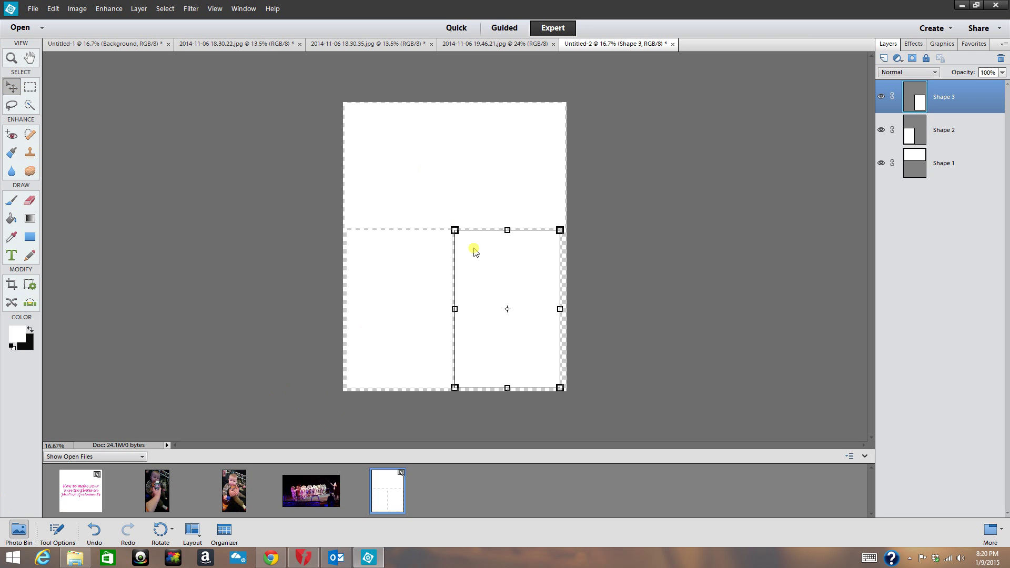
{"action": "left_click", "coordinate": [471, 184]}
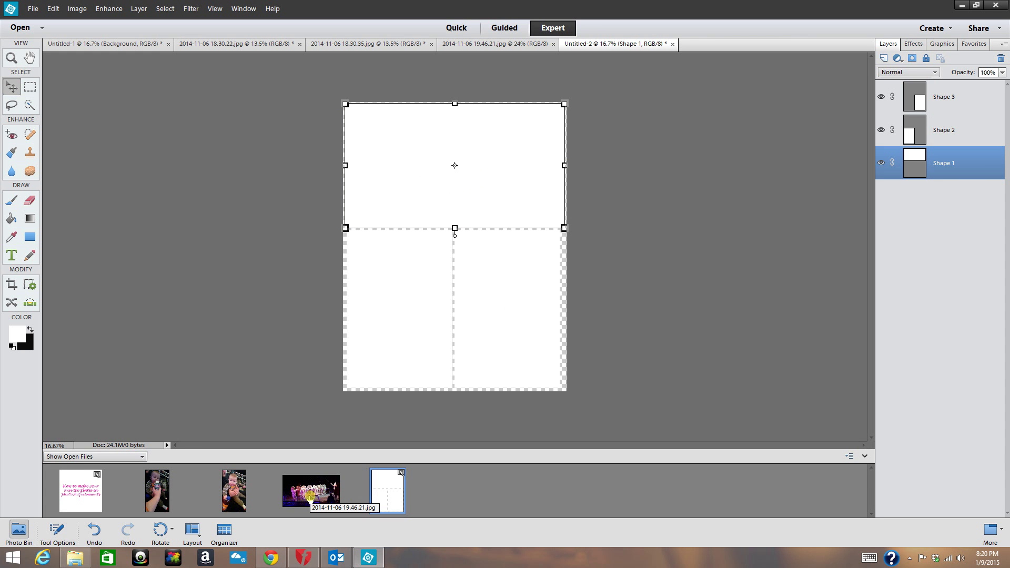
{"action": "left_click_drag", "start_coordinate": [309, 494], "coordinate": [461, 172]}
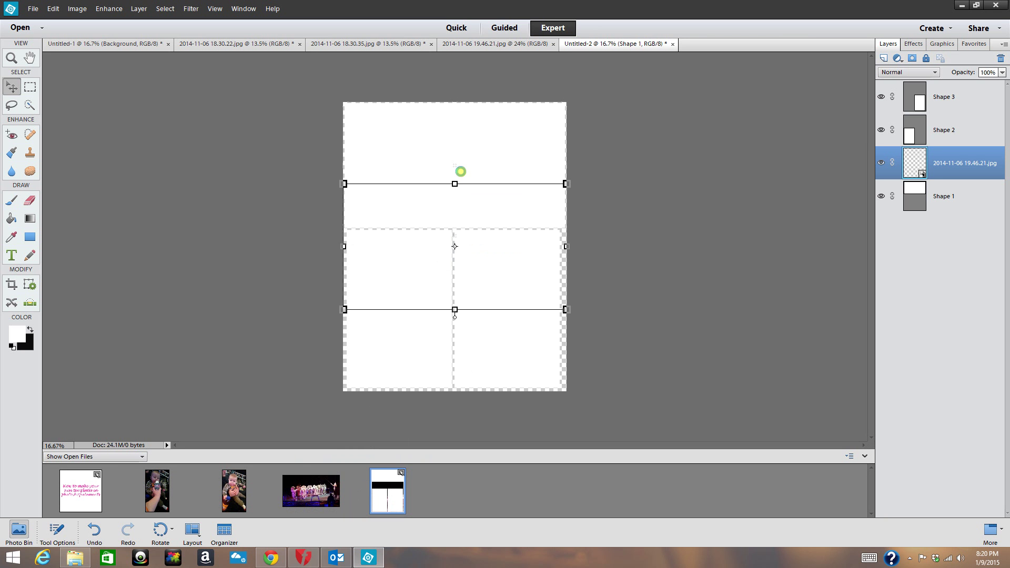
{"action": "left_click", "coordinate": [460, 170]}
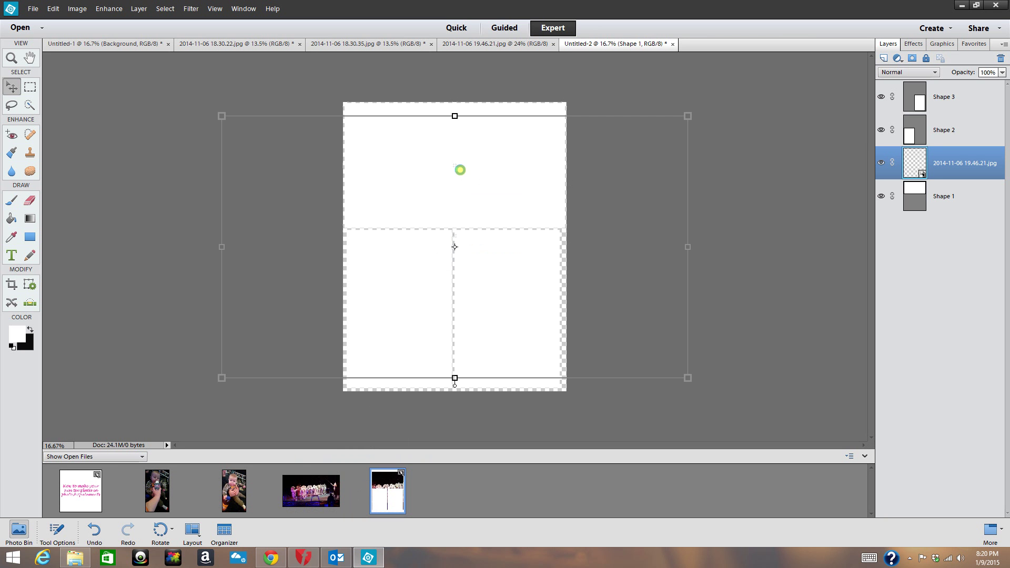
{"action": "left_click_drag", "start_coordinate": [500, 206], "coordinate": [500, 115]}
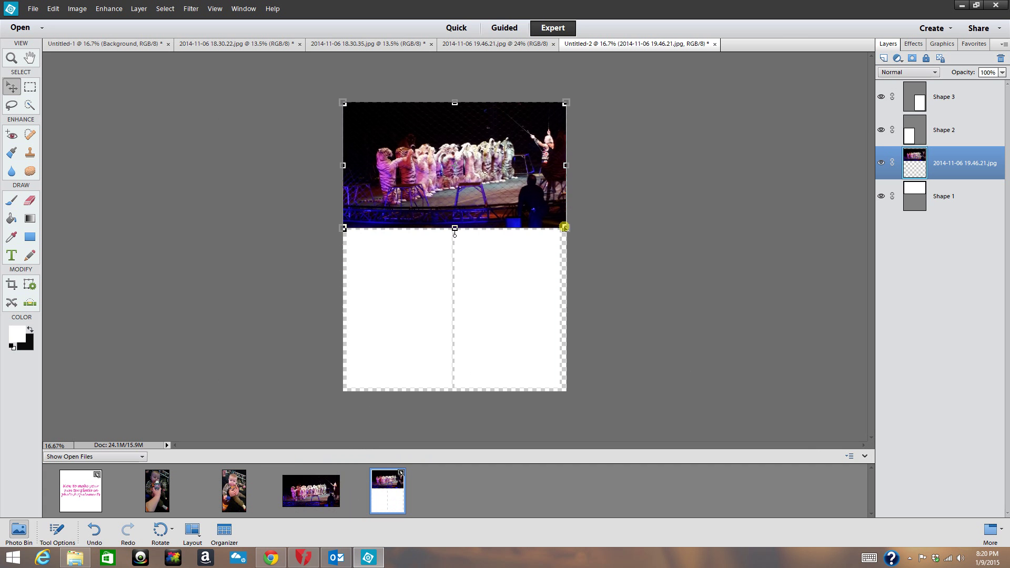
Step: Enlarge the circus photo proportionally to about 110.56% and shift it so it covers the whole wide rectangle
{"action": "left_click_drag", "start_coordinate": [564, 228], "coordinate": [588, 241]}
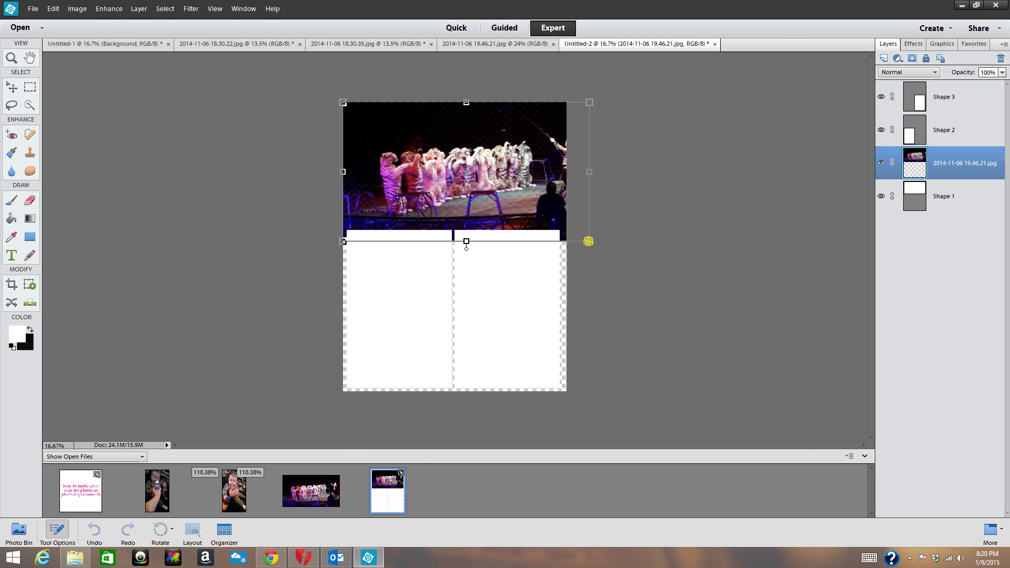
{"action": "left_click_drag", "start_coordinate": [520, 177], "coordinate": [504, 176]}
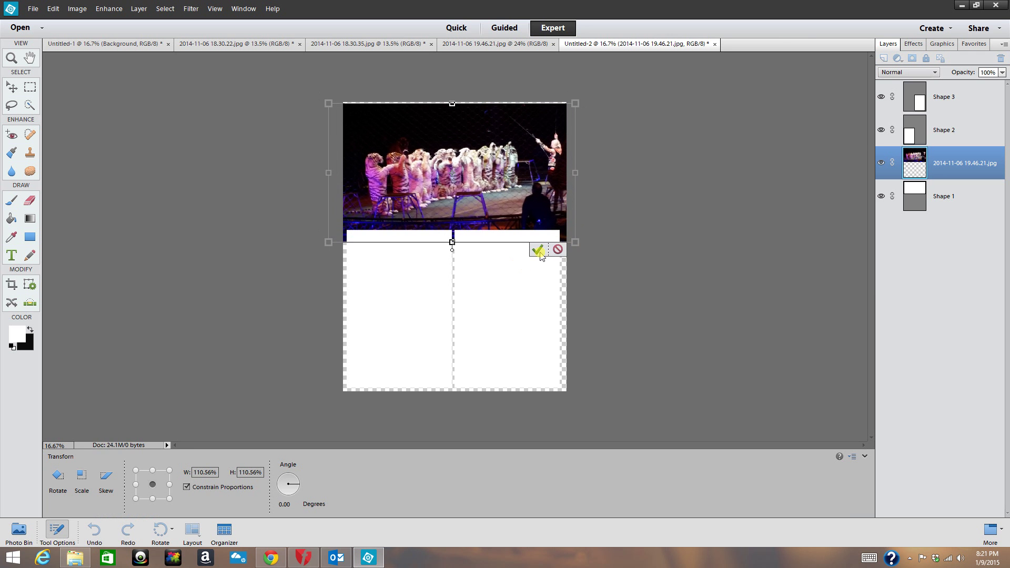
{"action": "left_click", "coordinate": [536, 251]}
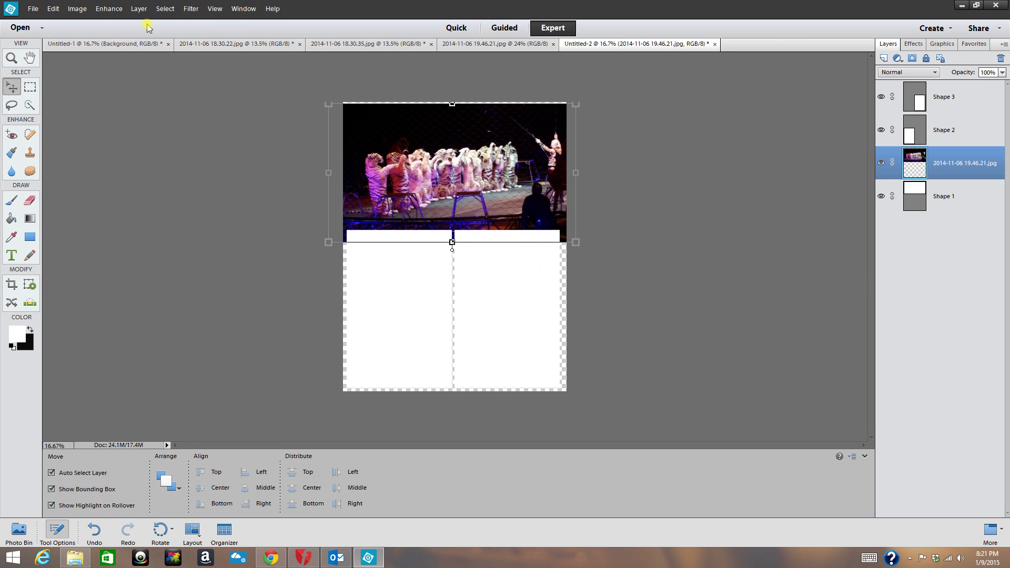
Step: Create a clipping mask so the circus photo is confined to the wide rectangle, keeping its current placement
{"action": "left_click", "coordinate": [139, 9]}
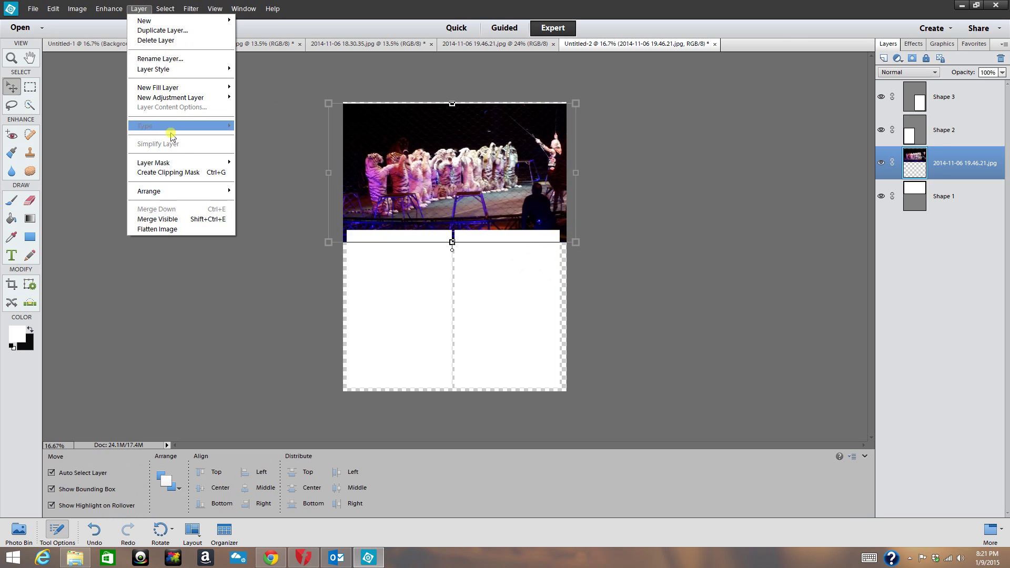
{"action": "left_click", "coordinate": [168, 171]}
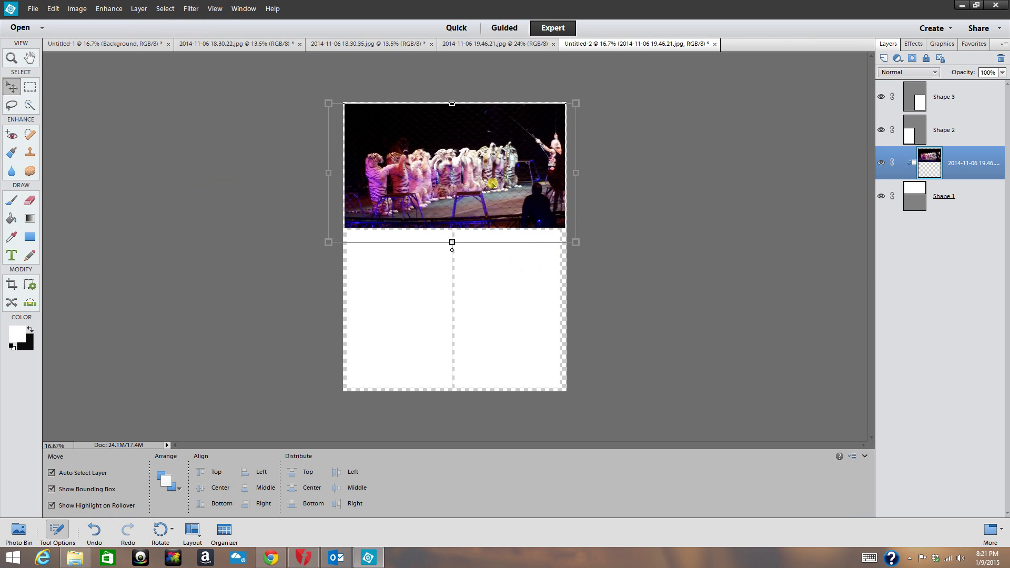
{"action": "mouse_move", "coordinate": [499, 183]}
{"action": "left_mouse_down"}
{"action": "mouse_move", "coordinate": [476, 182]}
{"action": "mouse_move", "coordinate": [521, 197]}
{"action": "mouse_move", "coordinate": [506, 206]}
{"action": "mouse_move", "coordinate": [498, 181]}
{"action": "left_mouse_up"}
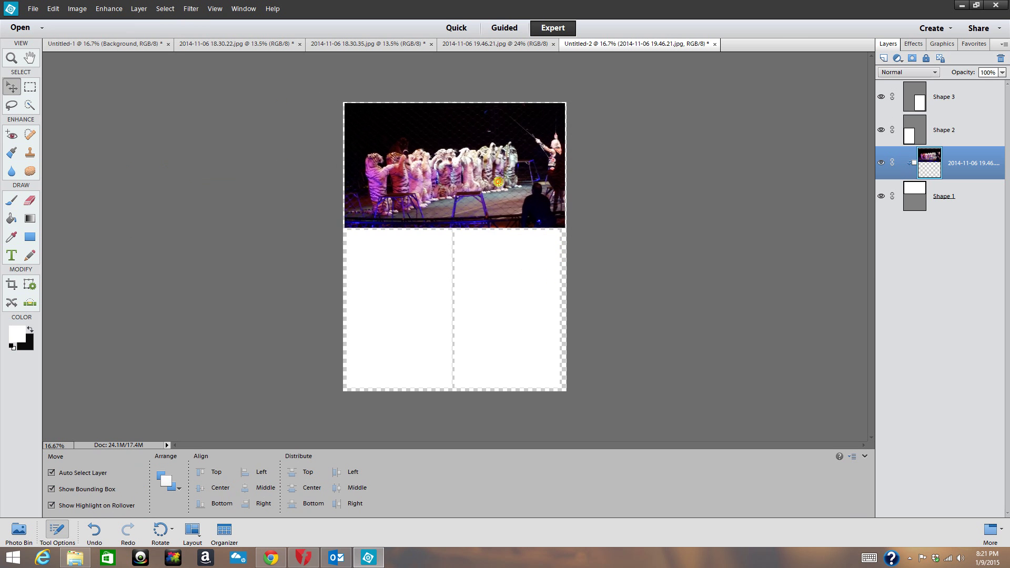
{"action": "left_click", "coordinate": [495, 182]}
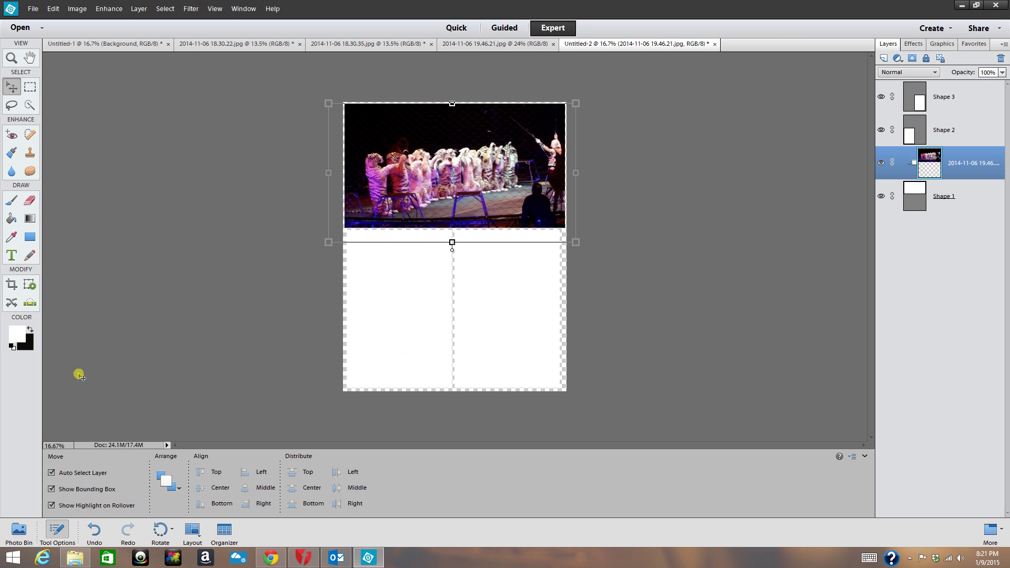
Step: Add the open photo 2014-11-06 18.30.22.jpg directly above the Shape 2 layer and shift it left toward that rectangle
{"action": "left_click", "coordinate": [19, 530]}
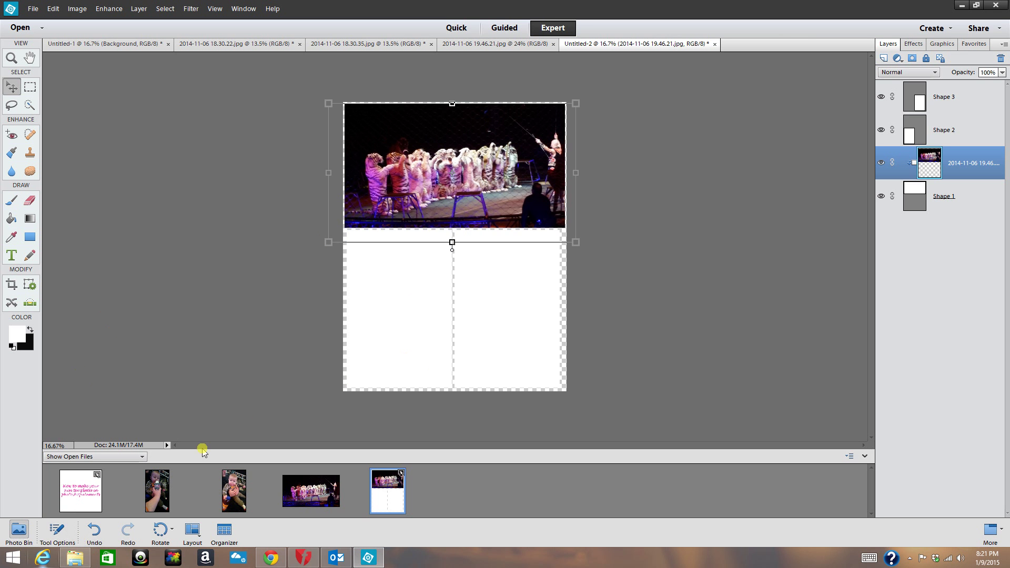
{"action": "left_click", "coordinate": [388, 297]}
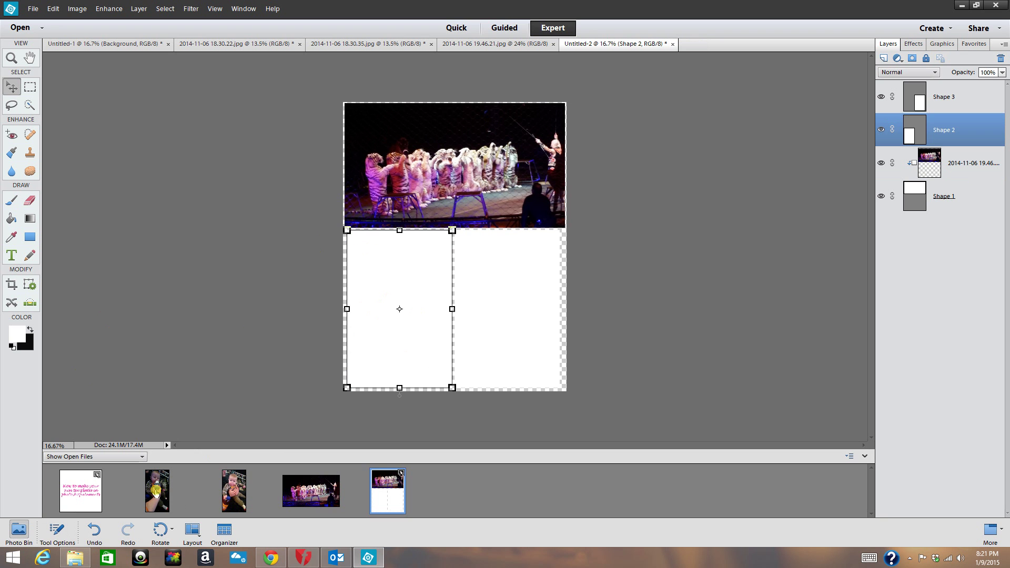
{"action": "left_click_drag", "start_coordinate": [157, 493], "coordinate": [394, 289]}
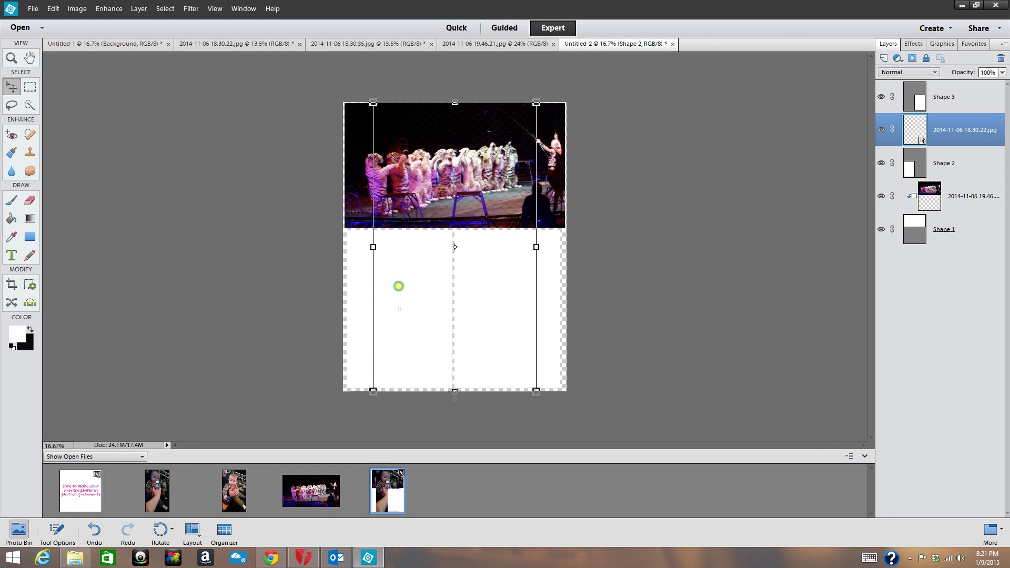
{"action": "left_click_drag", "start_coordinate": [431, 291], "coordinate": [387, 291]}
Step: Scale the 18.30.22 photo proportionally to about 77.21% and move it down over the lower-left rectangle
{"action": "left_click_drag", "start_coordinate": [484, 389], "coordinate": [436, 346]}
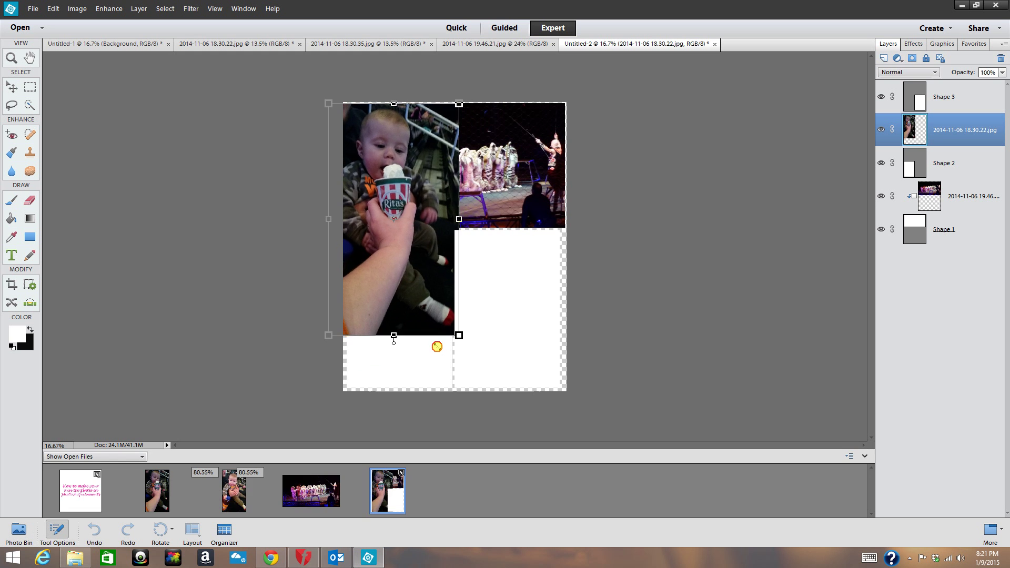
{"action": "mouse_move", "coordinate": [403, 191]}
{"action": "left_mouse_down"}
{"action": "mouse_move", "coordinate": [414, 336]}
{"action": "mouse_move", "coordinate": [413, 313]}
{"action": "mouse_move", "coordinate": [429, 316]}
{"action": "mouse_move", "coordinate": [419, 199]}
{"action": "left_mouse_up"}
{"action": "left_click_drag", "start_coordinate": [459, 344], "coordinate": [451, 338]}
{"action": "left_click_drag", "start_coordinate": [420, 275], "coordinate": [438, 353]}
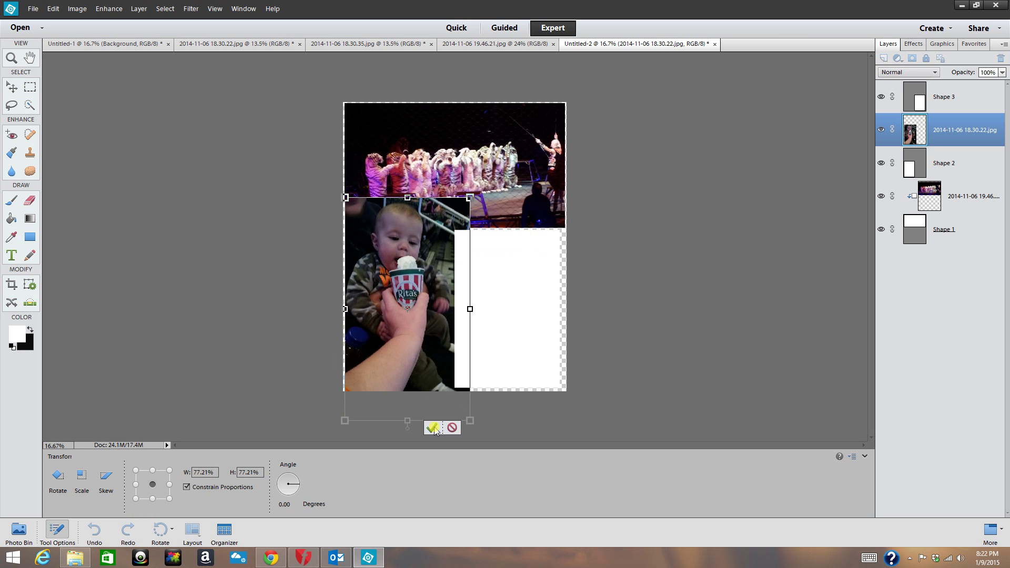
{"action": "left_click", "coordinate": [431, 429]}
Step: Clip the 18.30.22 photo to the lower-left rectangle and move it down within that frame
{"action": "left_click", "coordinate": [139, 9]}
{"action": "left_click", "coordinate": [152, 172]}
{"action": "left_click_drag", "start_coordinate": [409, 279], "coordinate": [409, 310]}
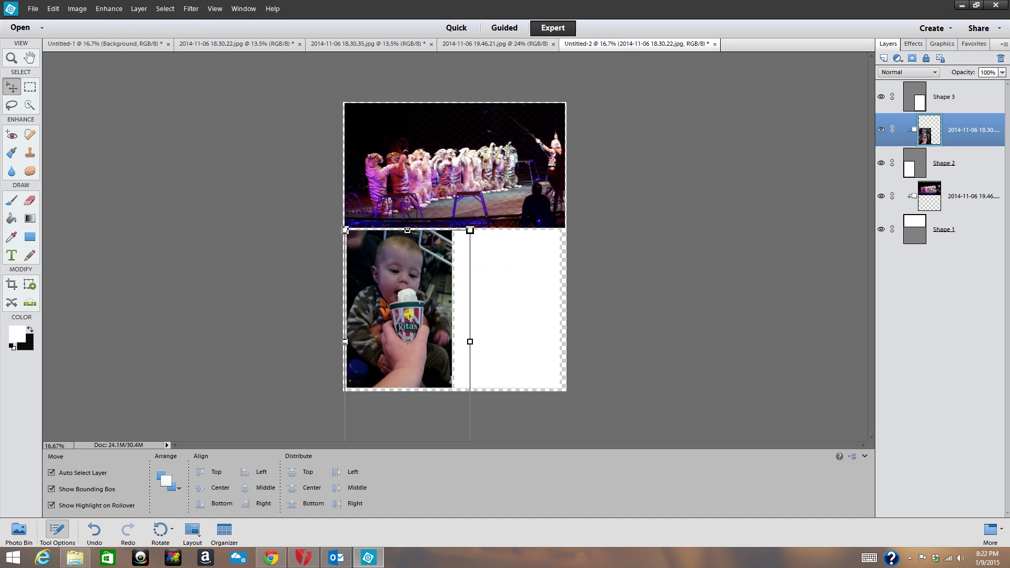
Step: Add the open photo 2014-11-06 18.30.35.jpg directly above the Shape 3 layer of the lower-right rectangle
{"action": "left_click", "coordinate": [504, 311]}
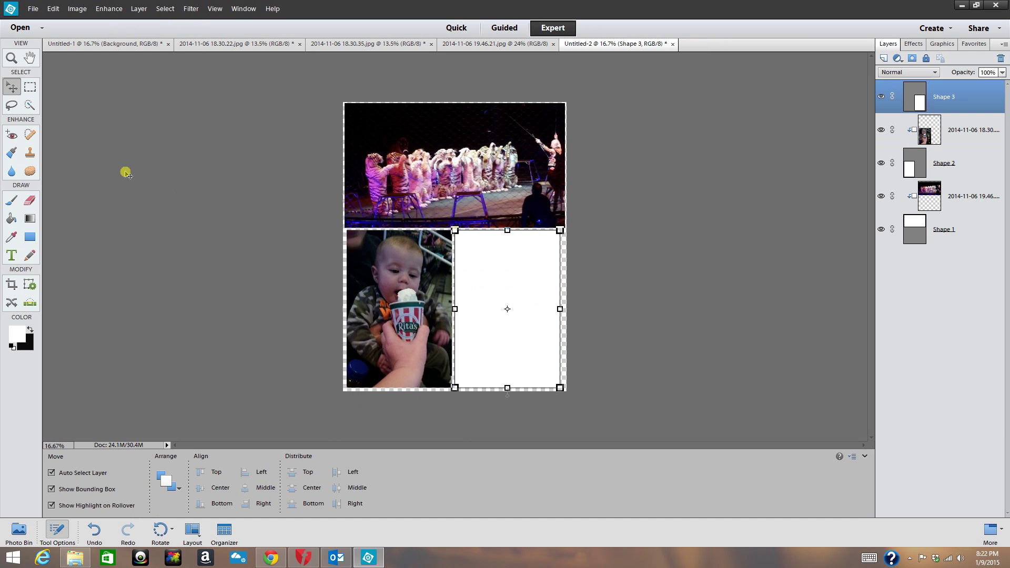
{"action": "left_click", "coordinate": [17, 532]}
{"action": "left_click_drag", "start_coordinate": [235, 495], "coordinate": [505, 291]}
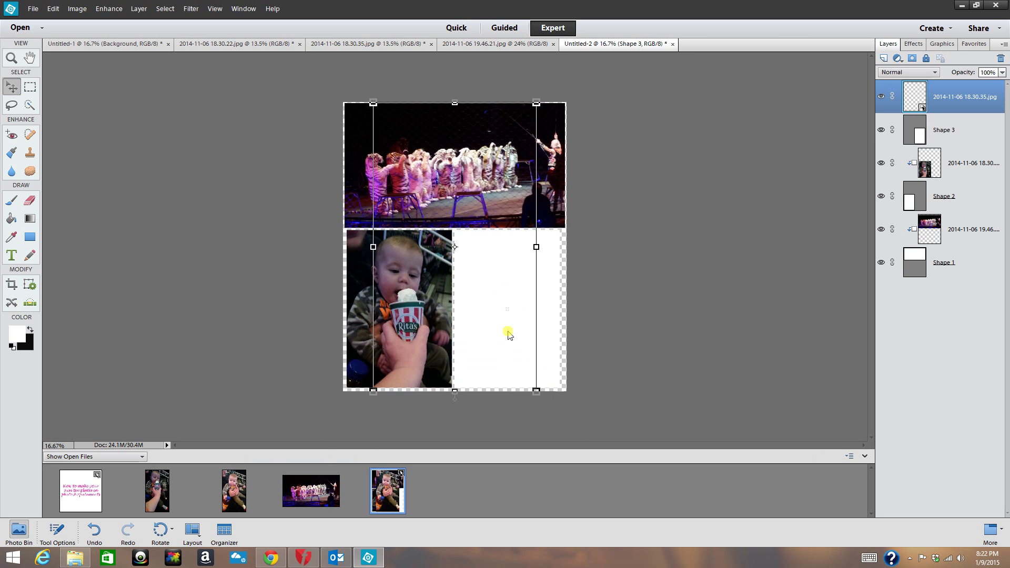
Step: Scale the 18.30.35 photo proportionally to about 72.03% and move it over the lower-right rectangle
{"action": "left_click_drag", "start_coordinate": [536, 389], "coordinate": [490, 311]}
{"action": "left_click_drag", "start_coordinate": [457, 246], "coordinate": [522, 342]}
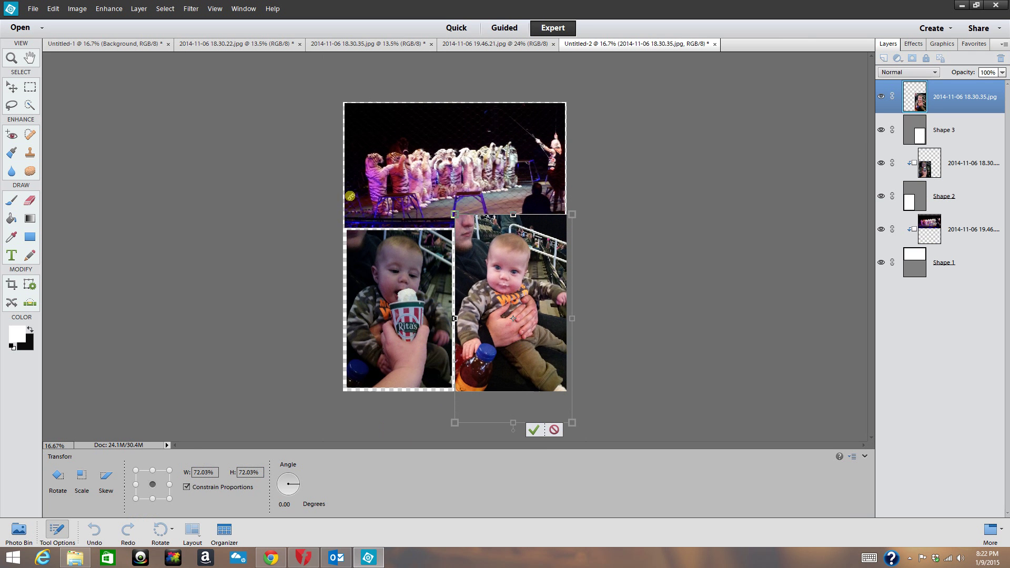
{"action": "left_click", "coordinate": [534, 431]}
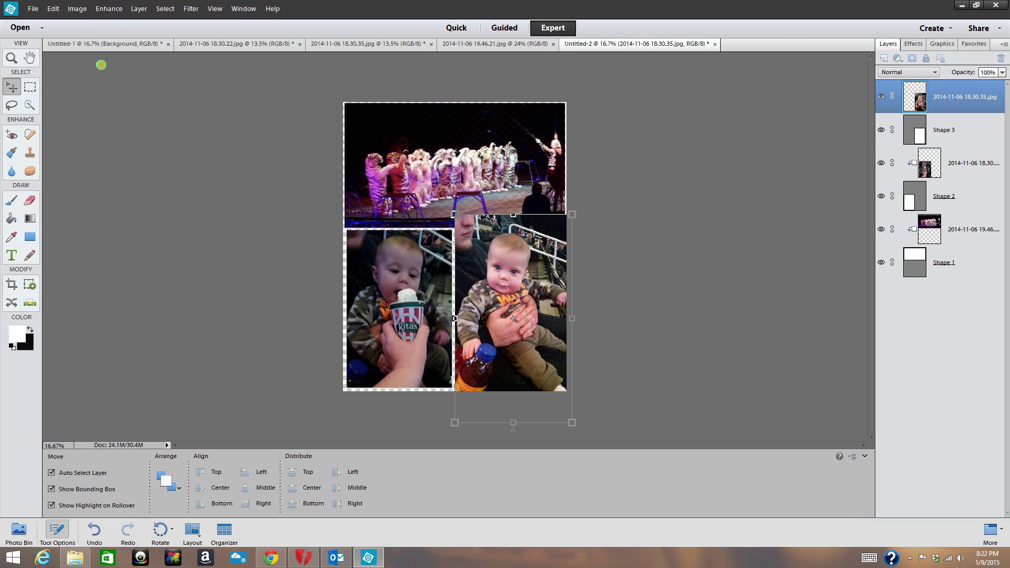
Step: Clip the 18.30.35 photo to the lower-right rectangle, adjust its position slightly inside the frame, and deselect it
{"action": "left_click", "coordinate": [139, 9]}
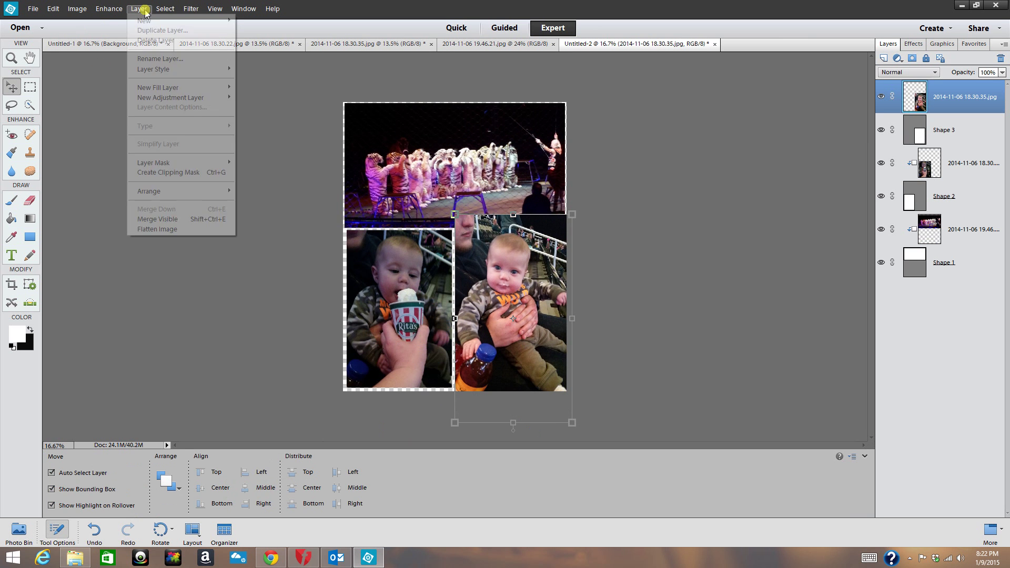
{"action": "left_click", "coordinate": [191, 172]}
{"action": "left_click_drag", "start_coordinate": [510, 287], "coordinate": [517, 276]}
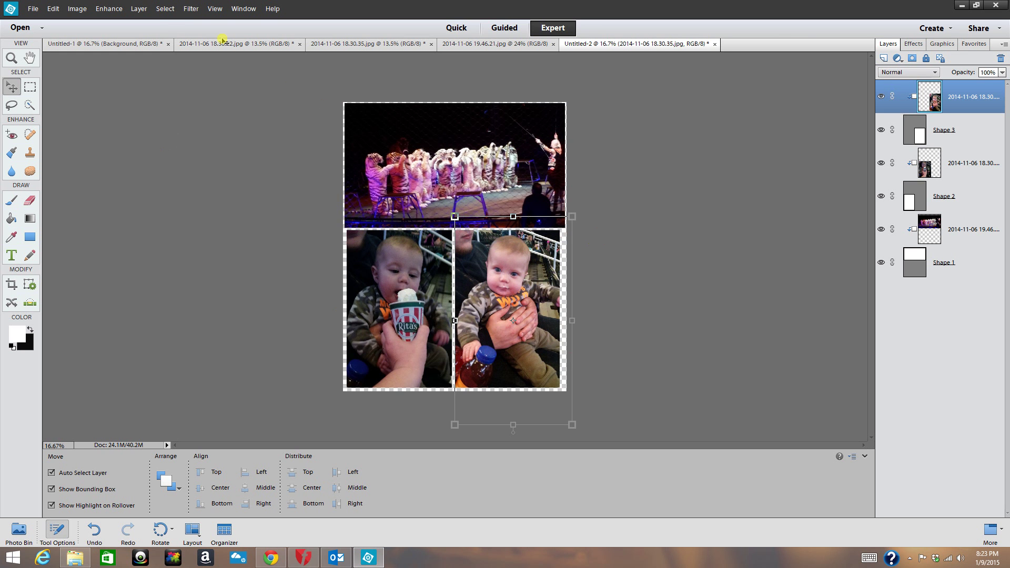
{"action": "left_click", "coordinate": [228, 97]}
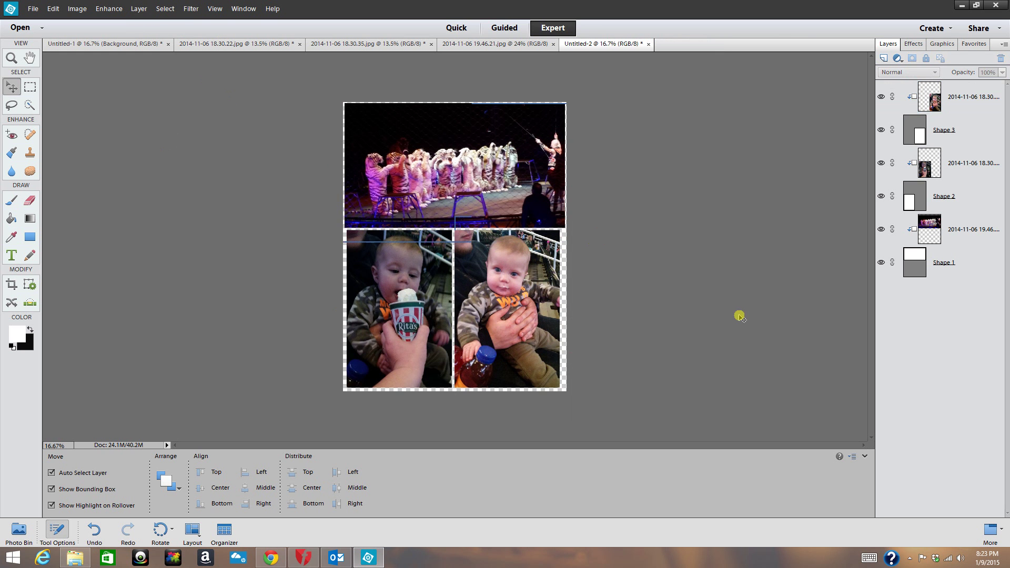
Step: Flatten the finished collage into a single background layer
{"action": "left_click", "coordinate": [139, 9]}
{"action": "left_click", "coordinate": [182, 233]}
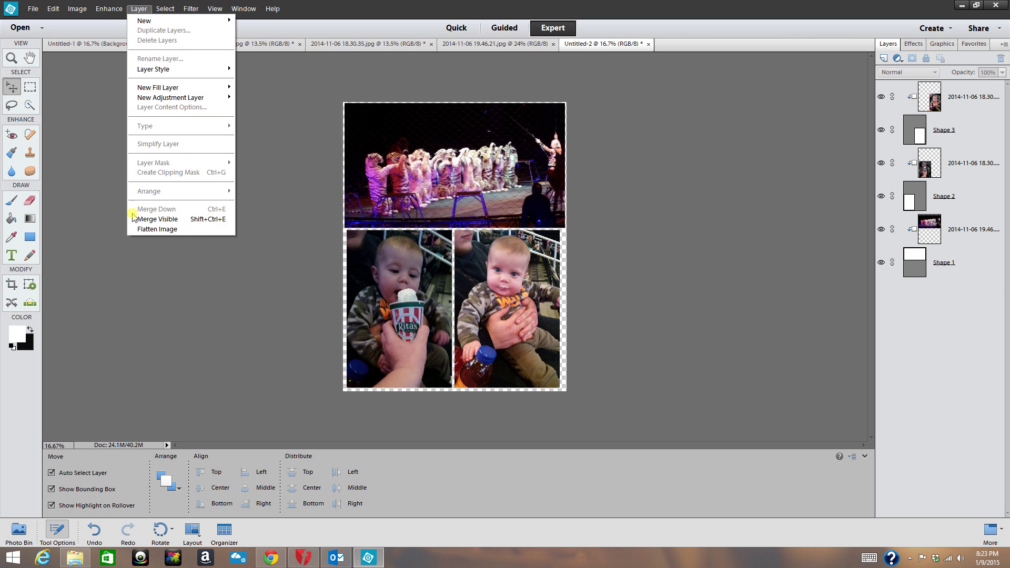
{"action": "left_click", "coordinate": [157, 229]}
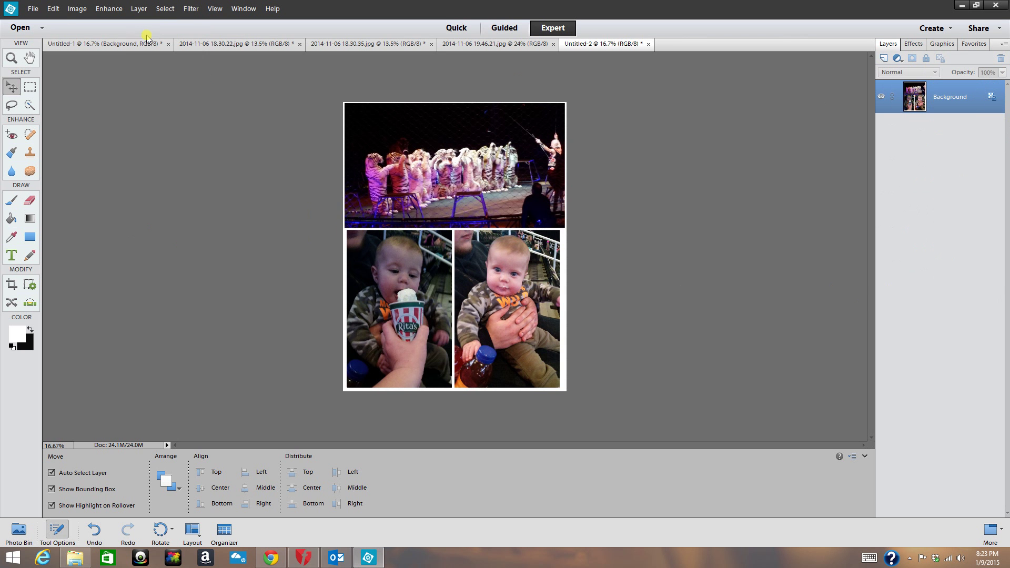
{"action": "left_click", "coordinate": [30, 8]}
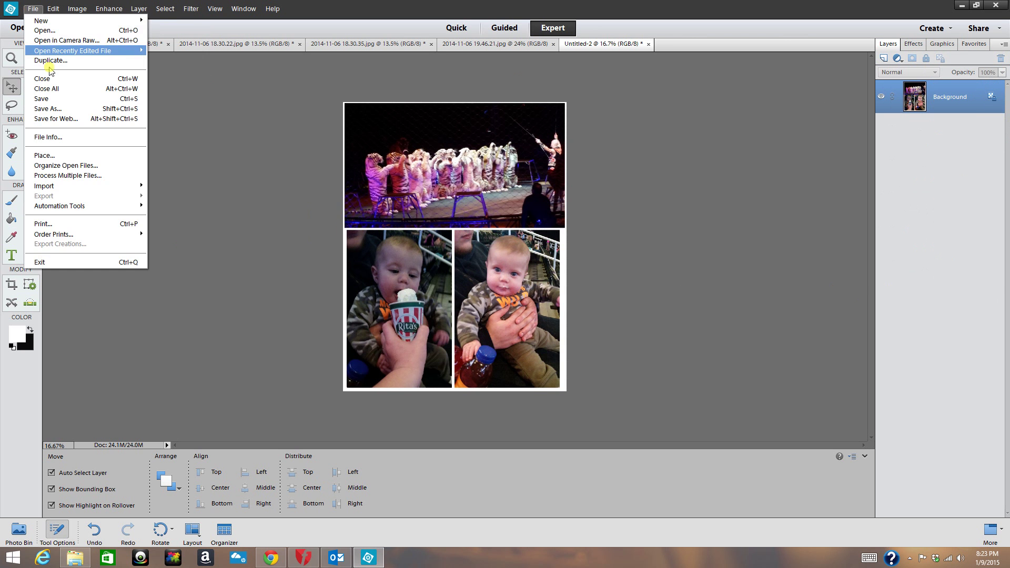
{"action": "left_click", "coordinate": [50, 108]}
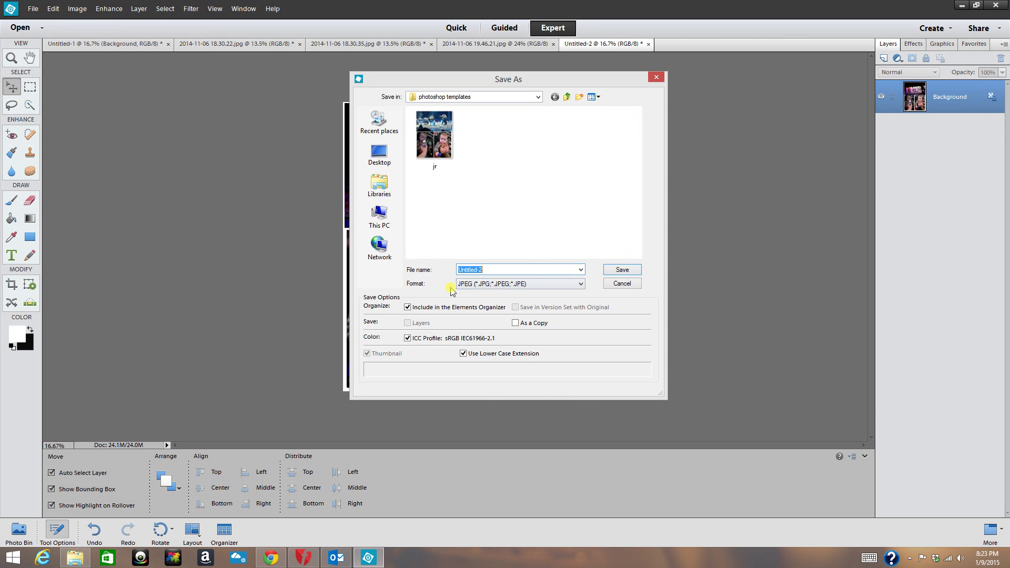
{"action": "left_click", "coordinate": [516, 287]}
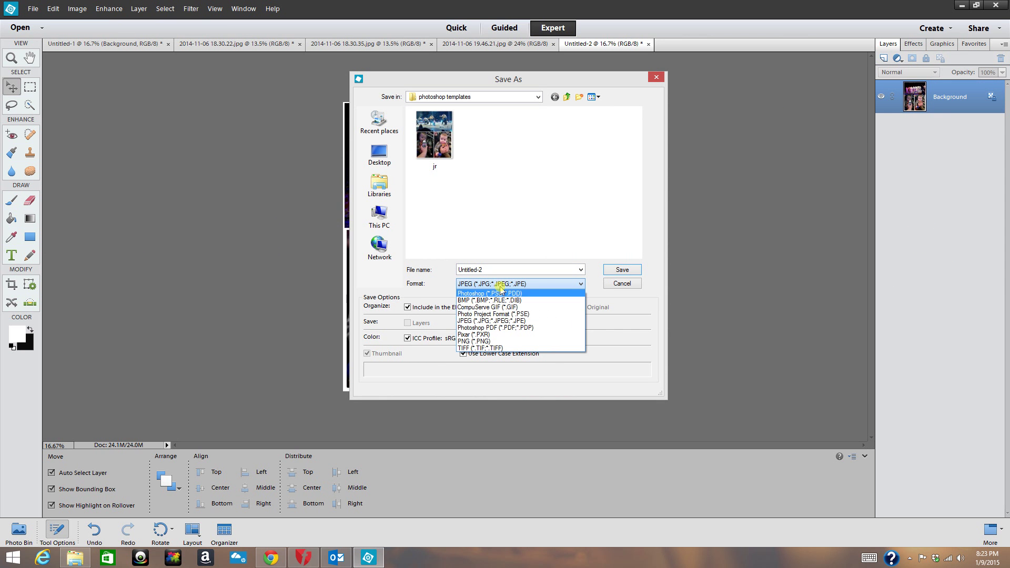
{"action": "left_click", "coordinate": [501, 322]}
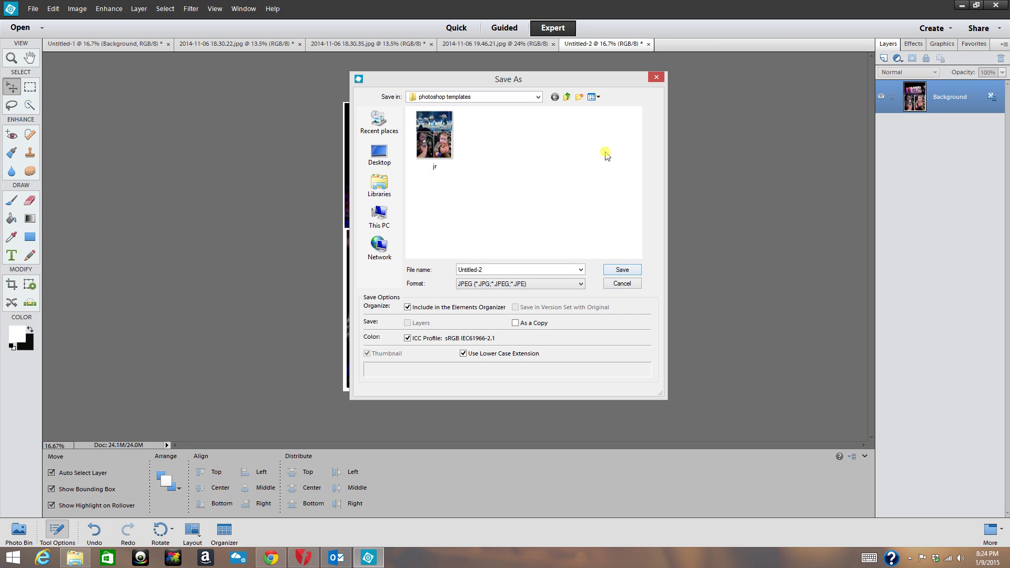
{"action": "left_click", "coordinate": [656, 78]}
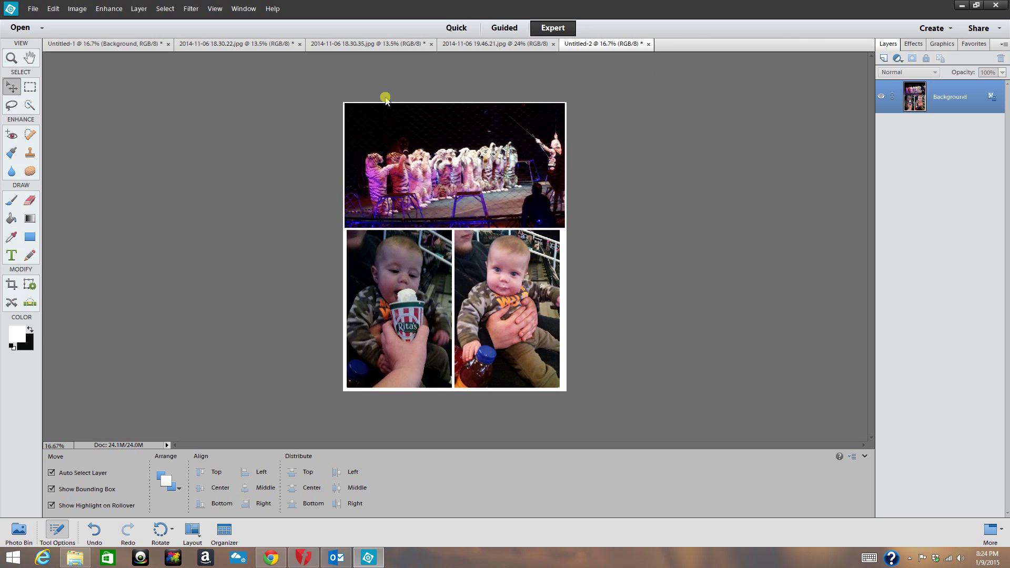